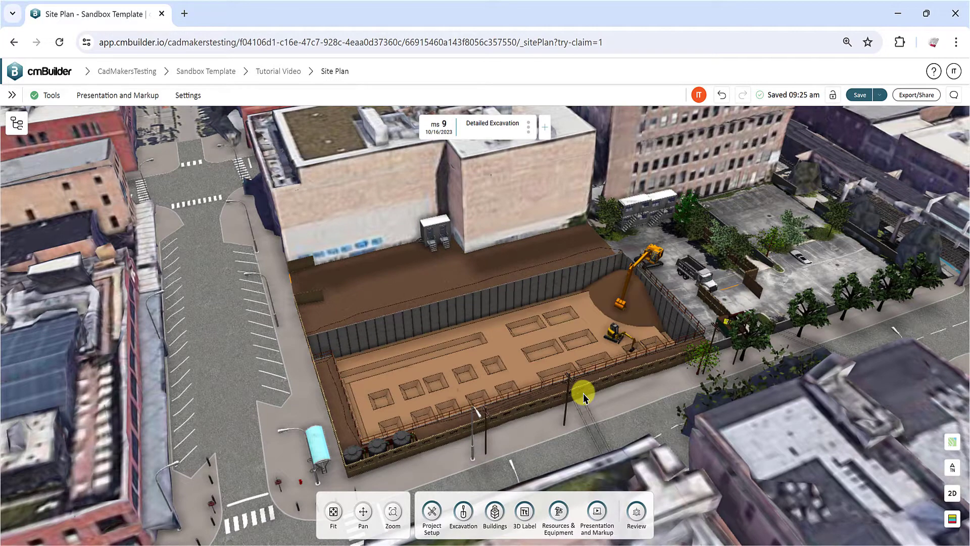
Step: Scroll the timeline to milestone 6, Bulk Excavation 1, with excavators and dump trucks in the pit
scroll(470, 404, up, 3)
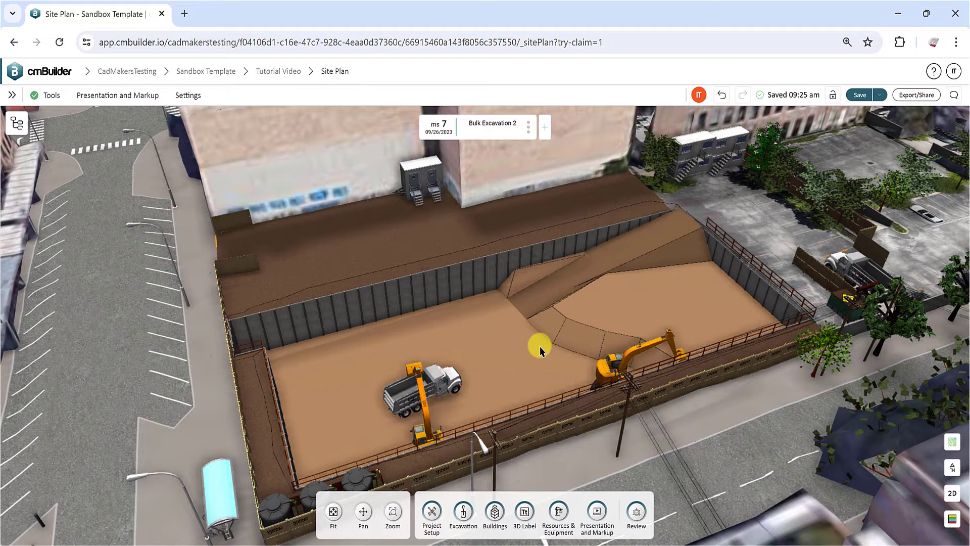
Step: Show the Excavation plan's cuts and ramps, stepping briefly to Bulk Excavation 3 and back
click(465, 512)
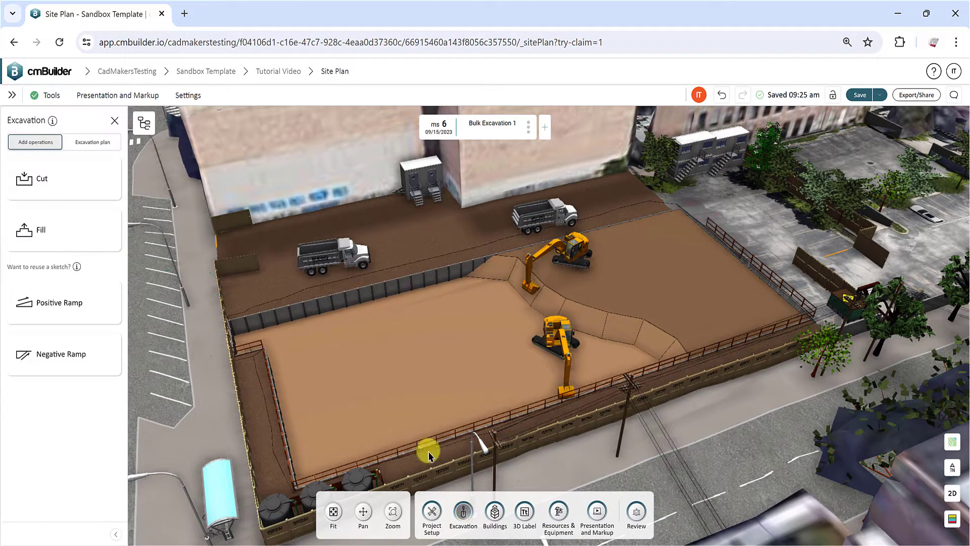
click(94, 144)
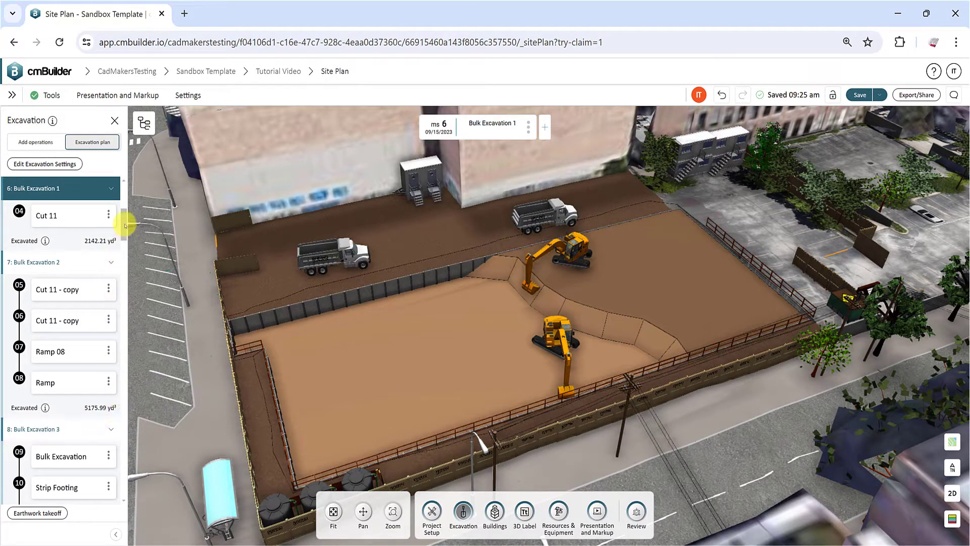
drag(124, 223, 123, 271)
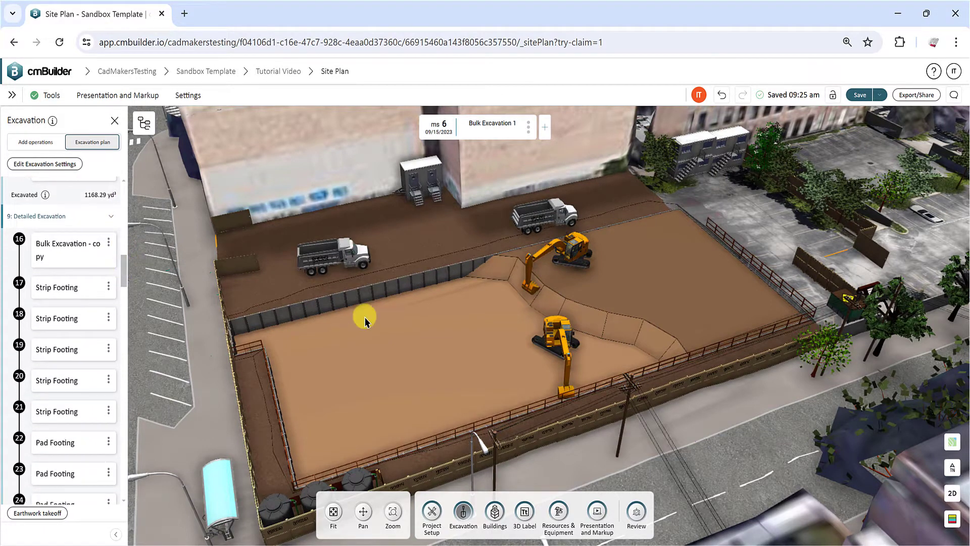
key(Right)
key(Right)
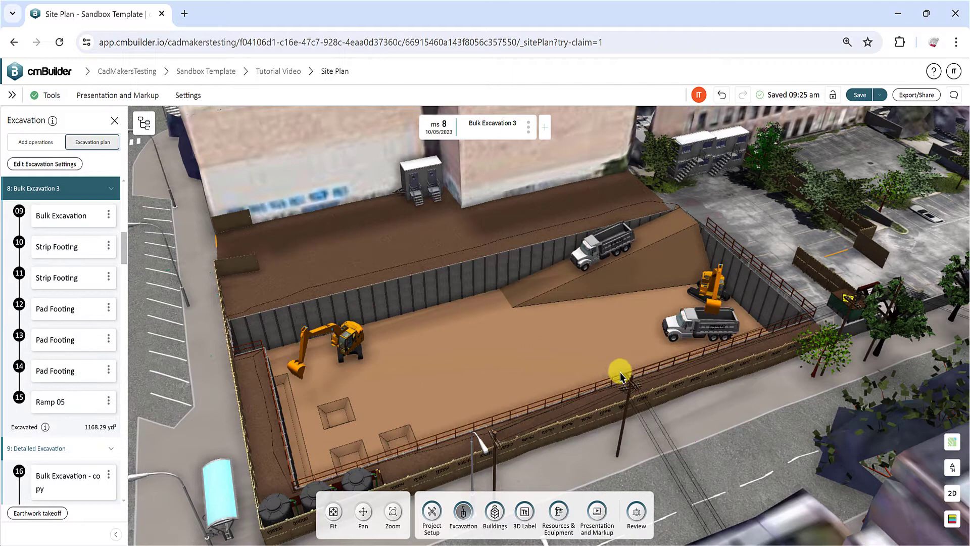
key(Left)
key(Left)
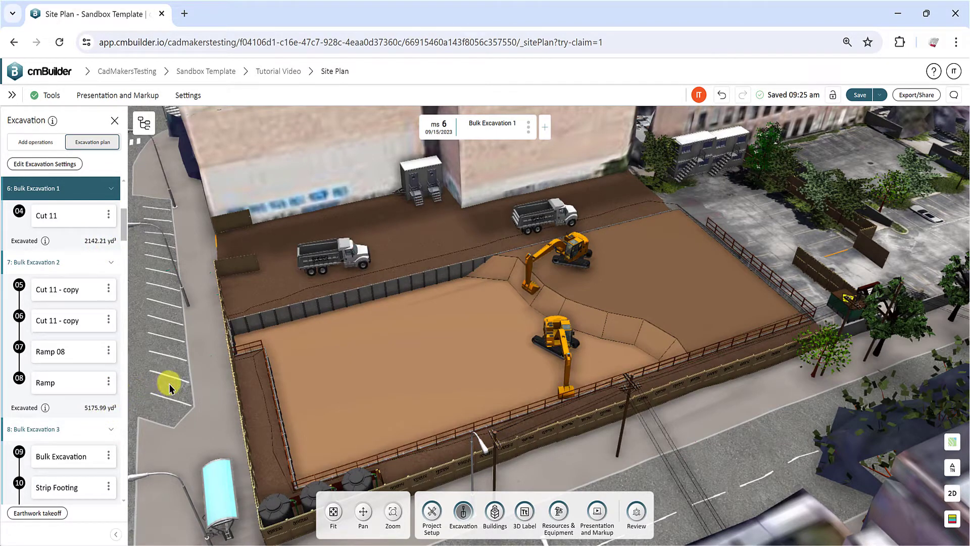
Step: Step the site plan through milestones 7 to 12, ending at Backfill Foundation
click(385, 364)
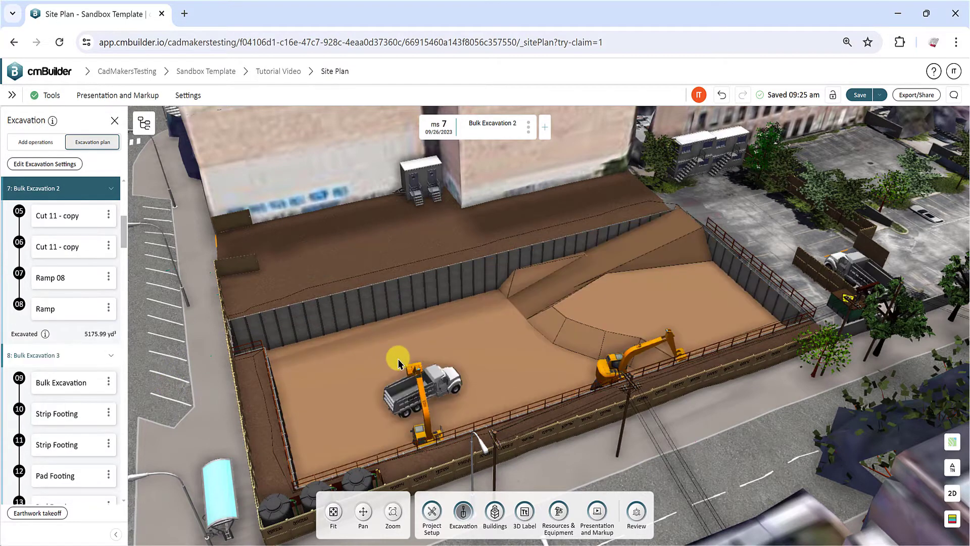
click(413, 360)
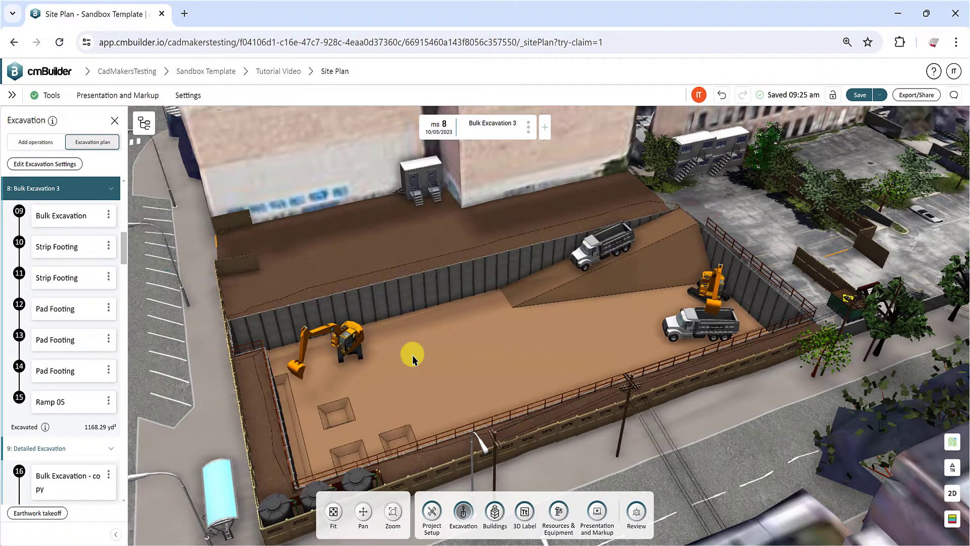
click(413, 359)
click(413, 356)
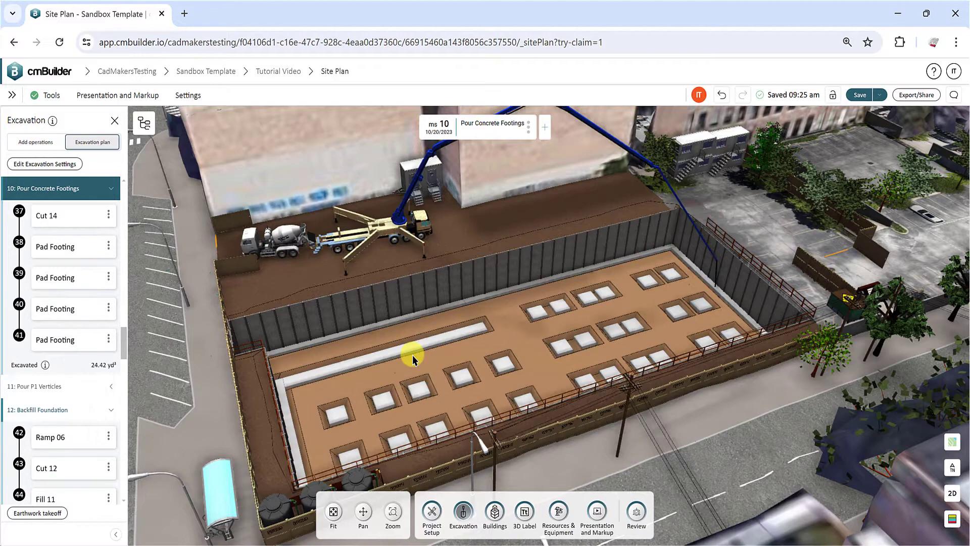
click(413, 358)
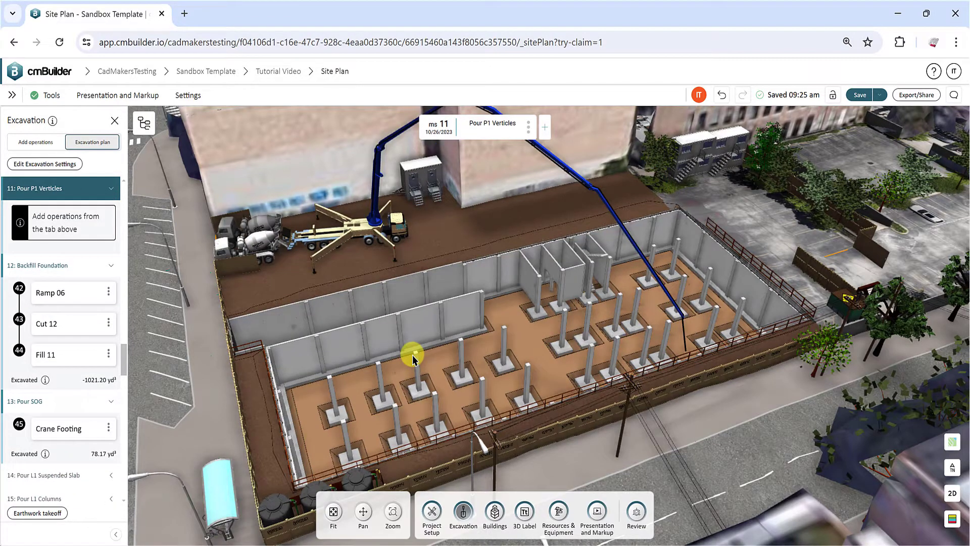
click(412, 356)
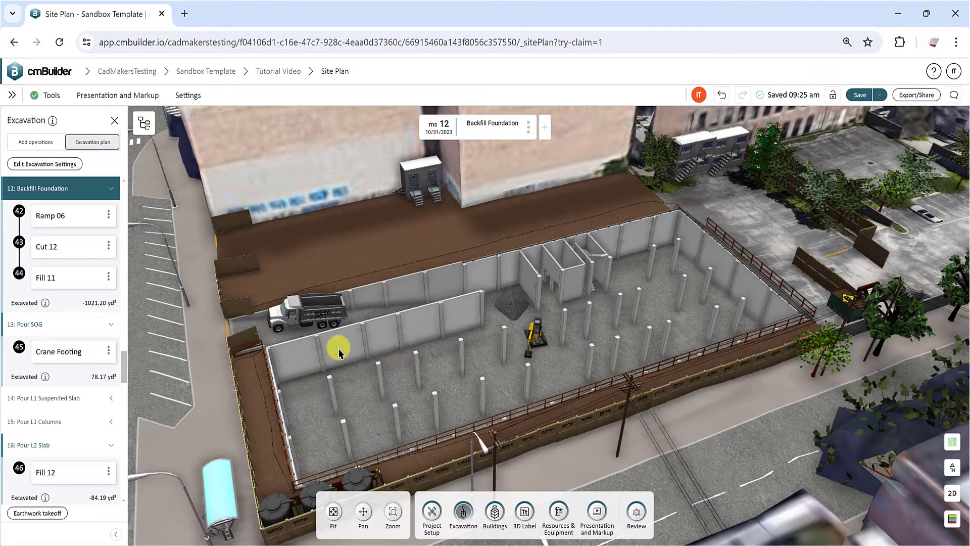
scroll(124, 360, up, 1)
scroll(123, 360, up, 1)
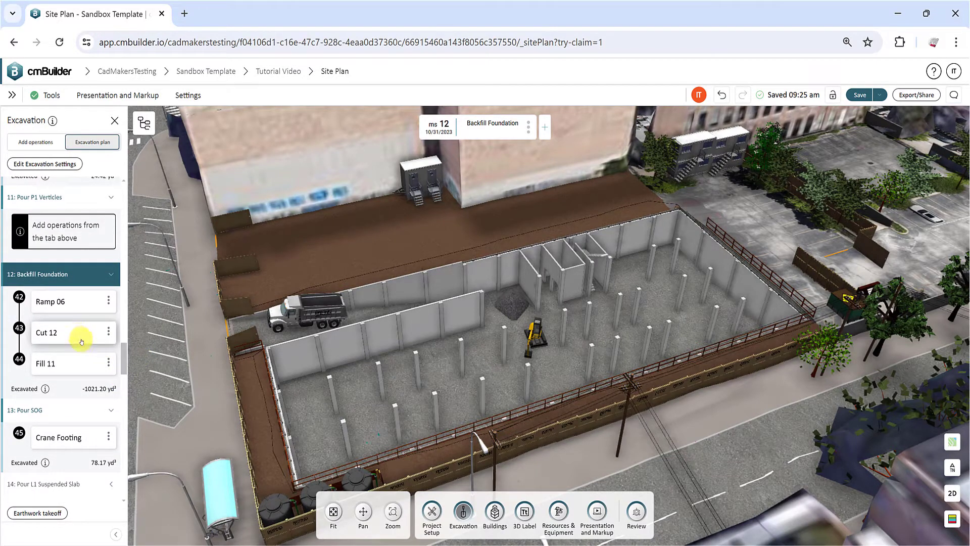
drag(81, 342, 79, 384)
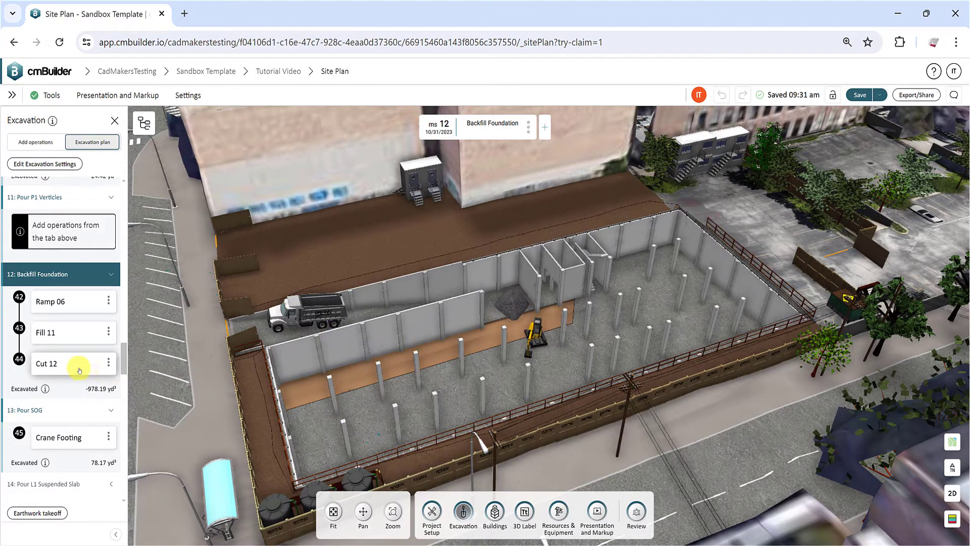
drag(76, 371, 78, 323)
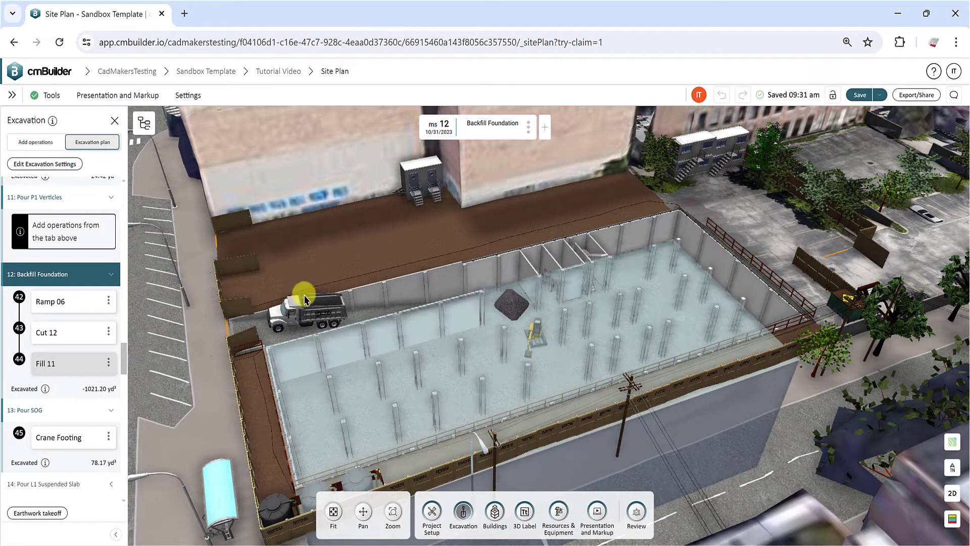
Step: Jump to milestone 7, Bulk Excavation 2, and preview its steps 05 through 08 in turn
click(303, 298)
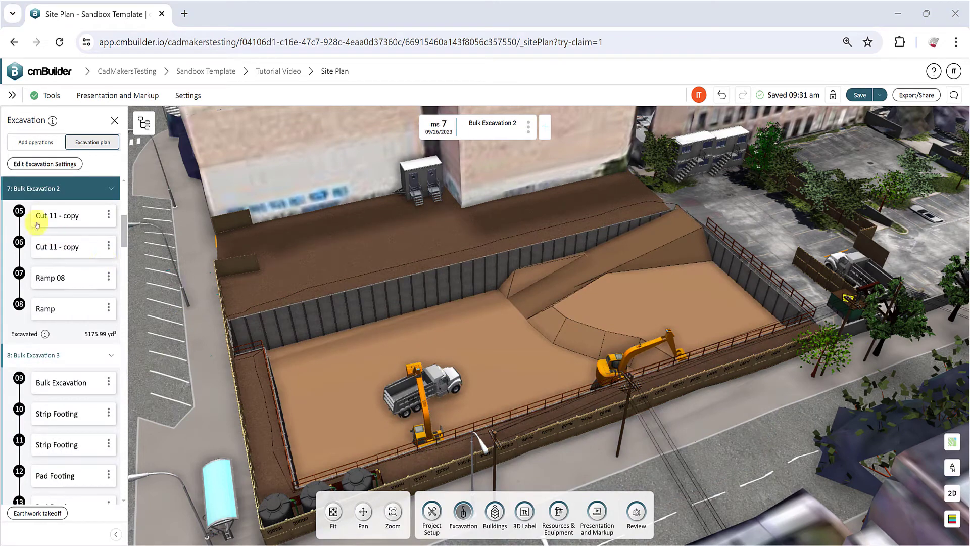
click(19, 212)
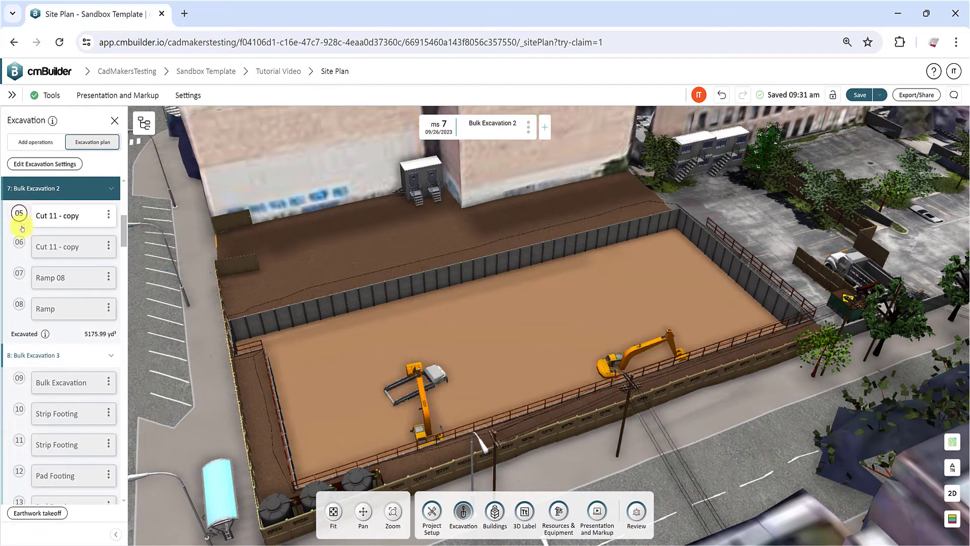
click(19, 243)
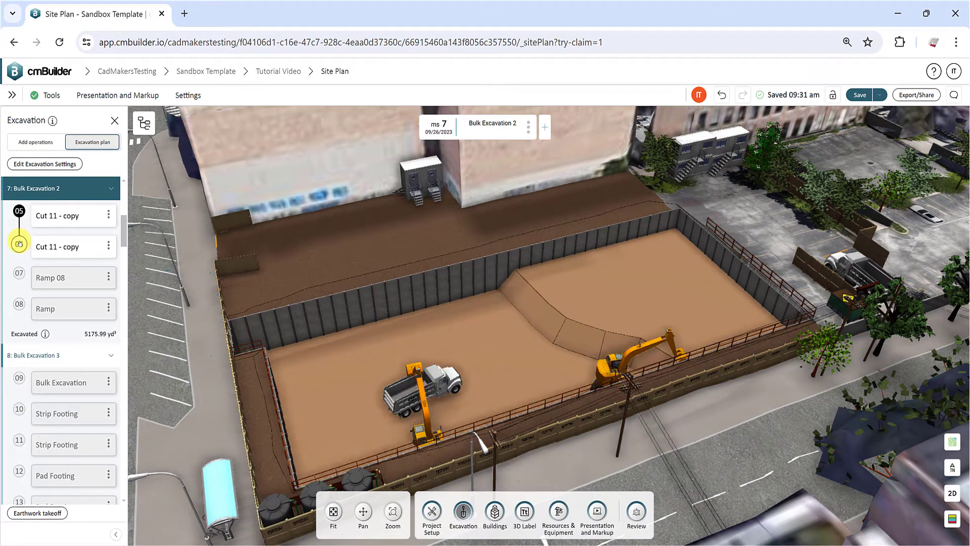
click(19, 273)
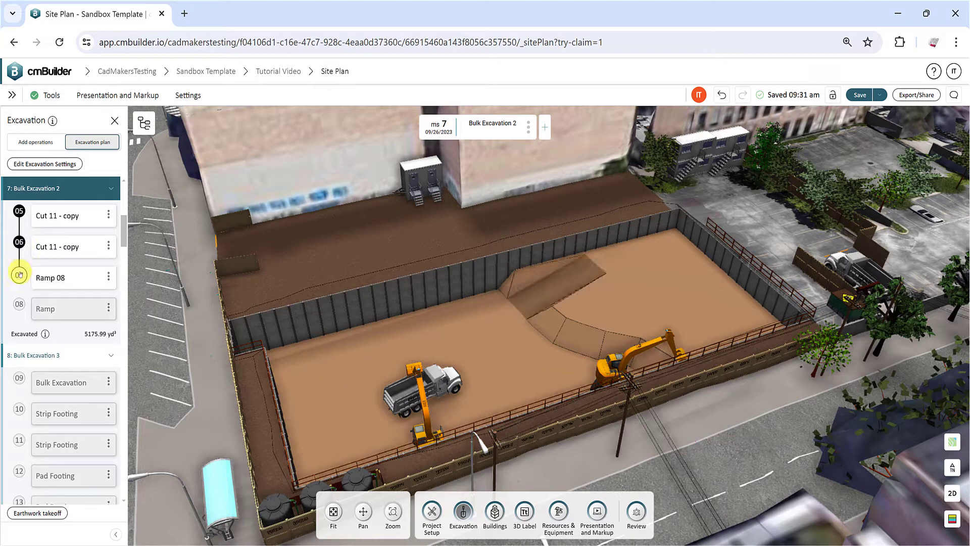
click(20, 305)
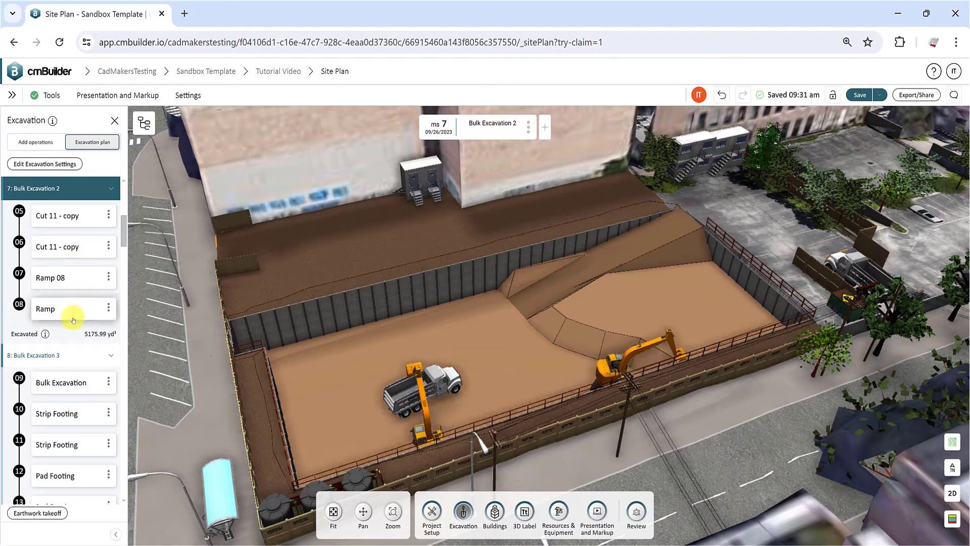
mouse_move(71, 278)
mouse_down()
mouse_move(76, 377)
mouse_move(65, 275)
mouse_move(70, 349)
mouse_move(81, 272)
mouse_up()
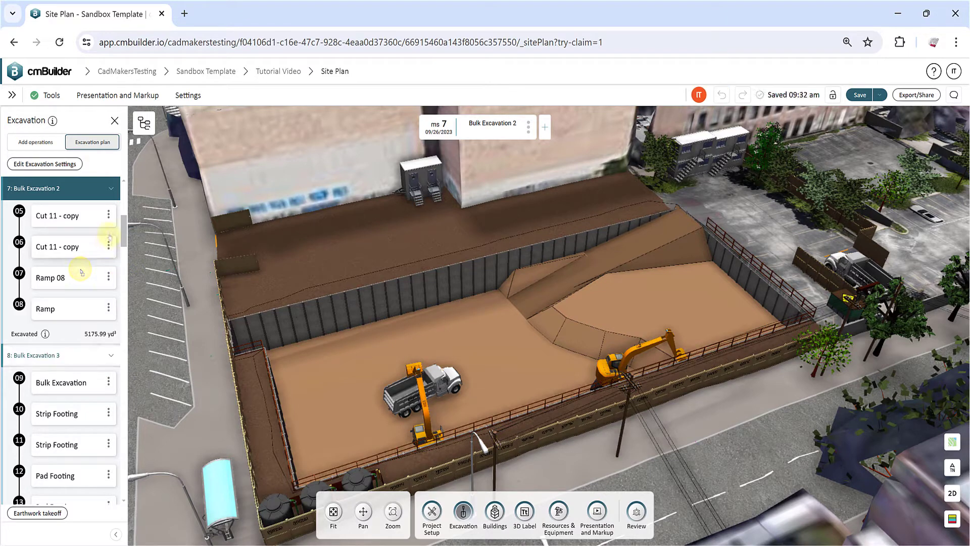
Step: Put Ramp 08 back above Ramp and inspect the Cut 11 - copy details and timeline steps
click(109, 215)
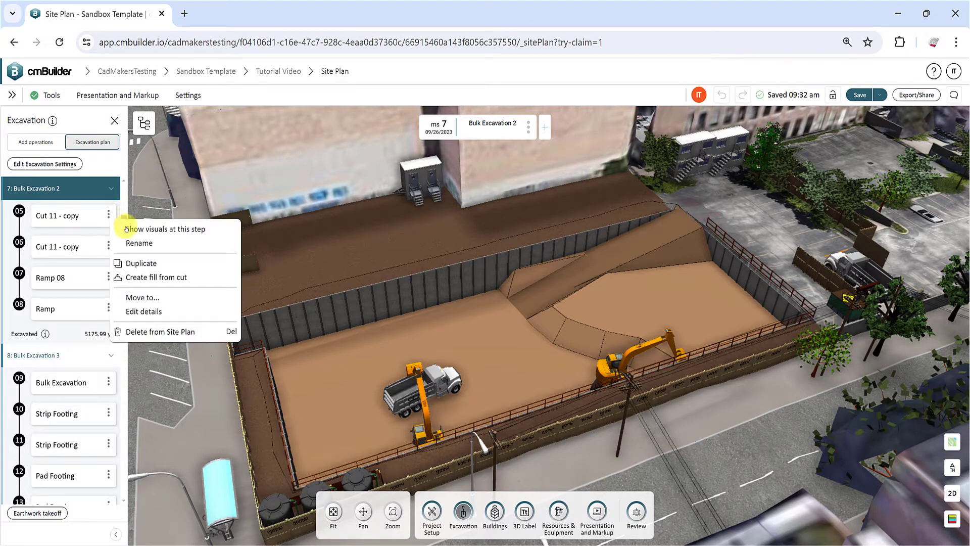
click(190, 311)
click(955, 185)
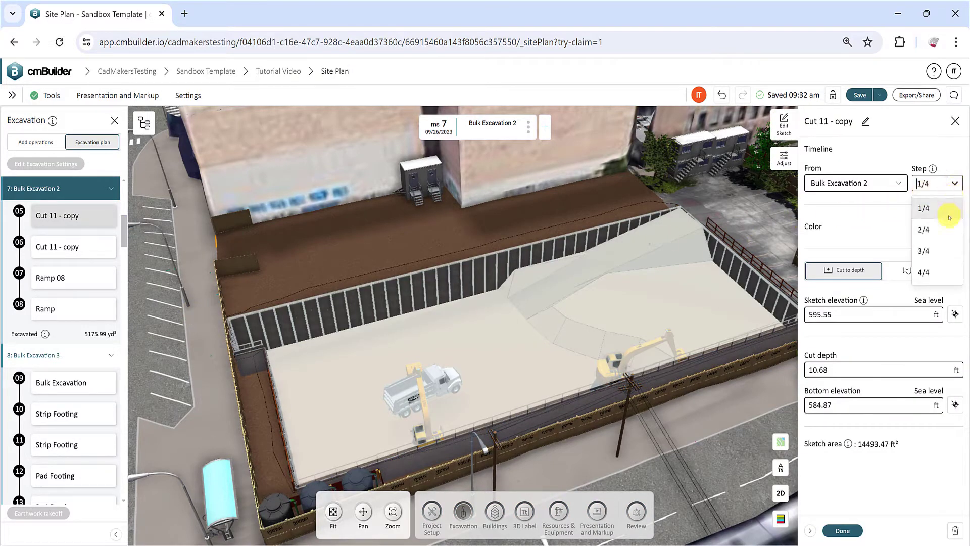
click(955, 121)
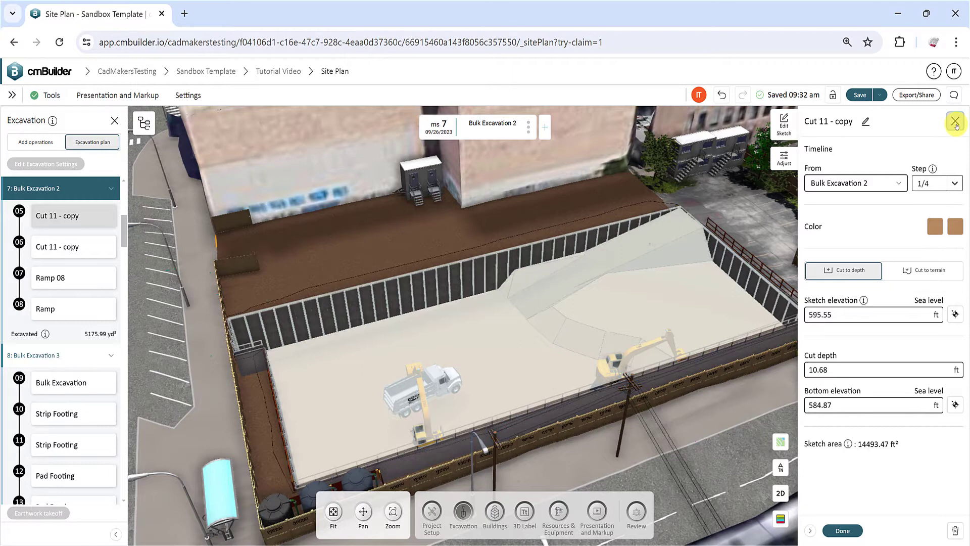
Step: Choose Move to... for Cut 11 - copy and list the destination milestones
click(955, 121)
click(109, 213)
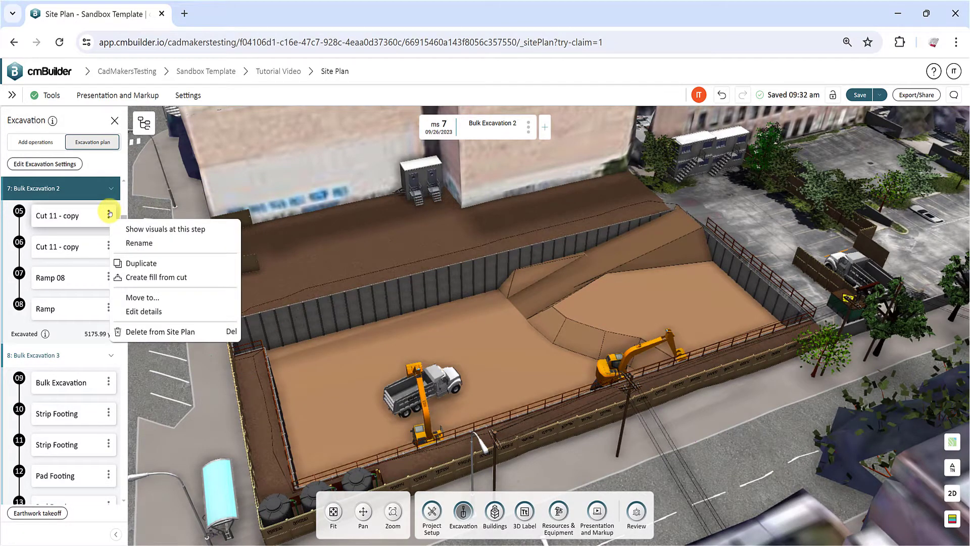
click(174, 298)
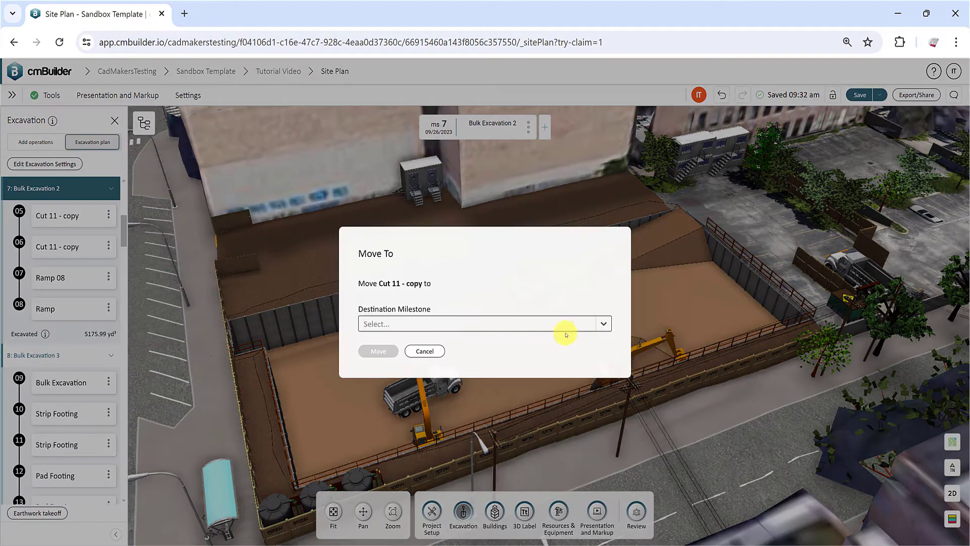
click(603, 323)
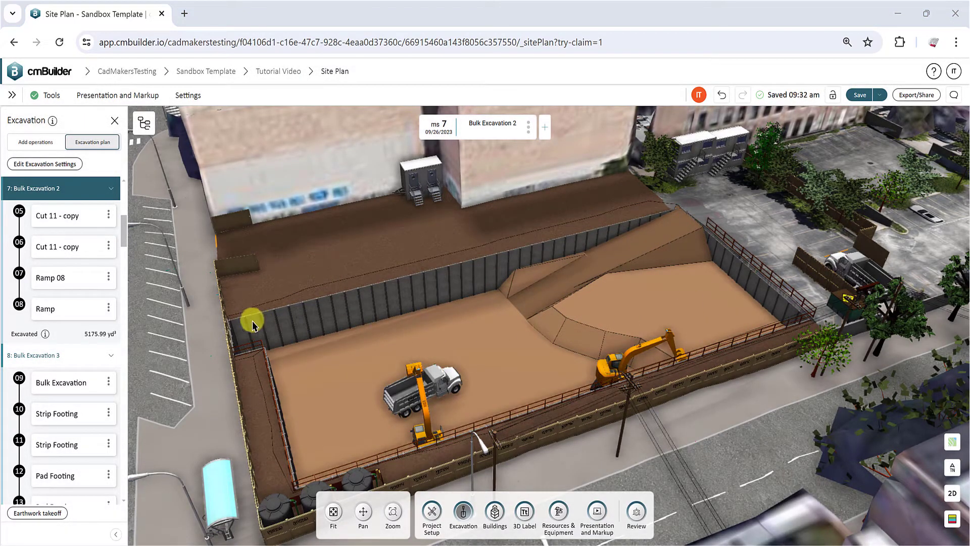
click(108, 217)
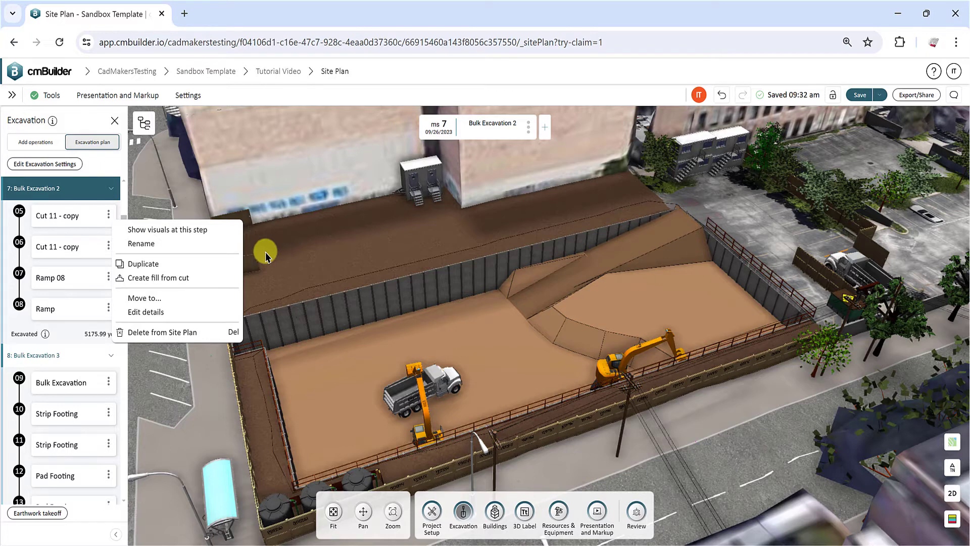
click(219, 230)
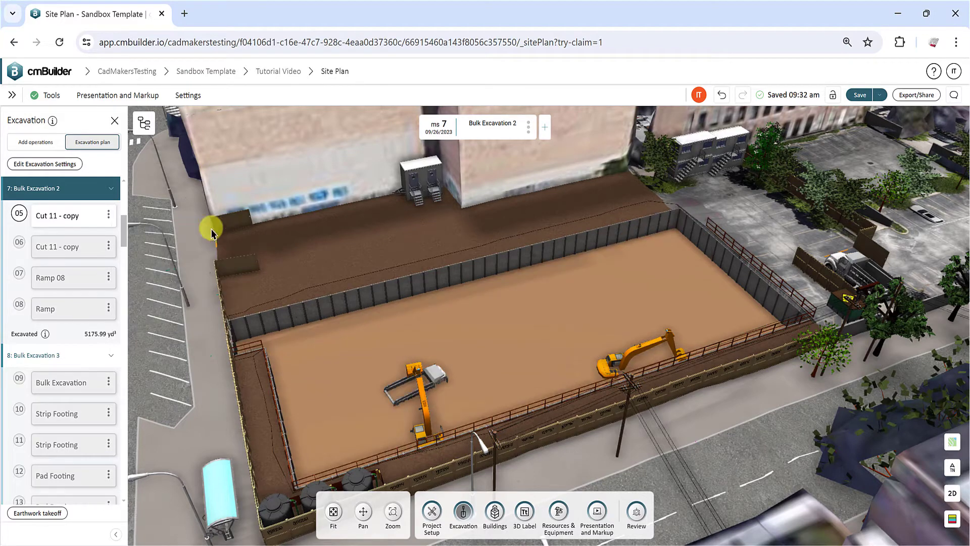
click(19, 242)
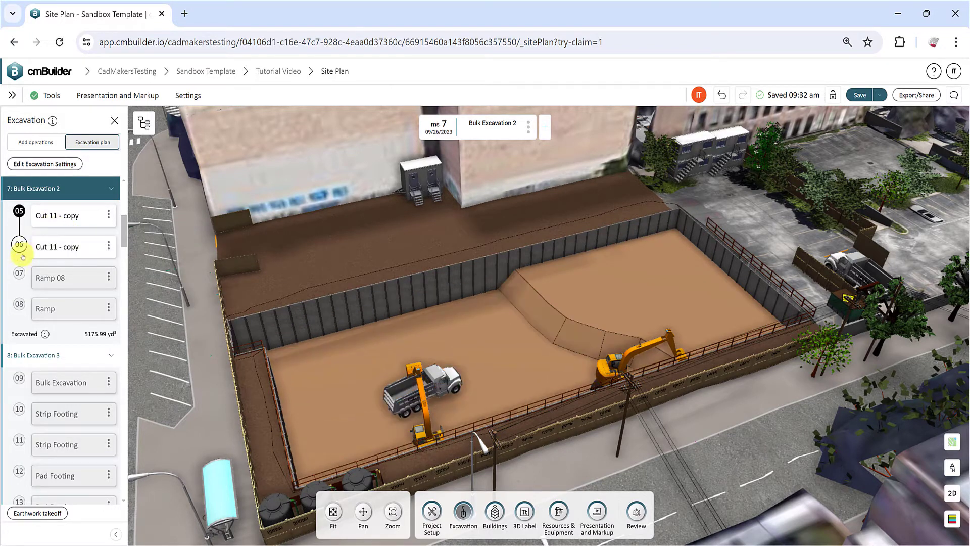
click(19, 276)
click(19, 306)
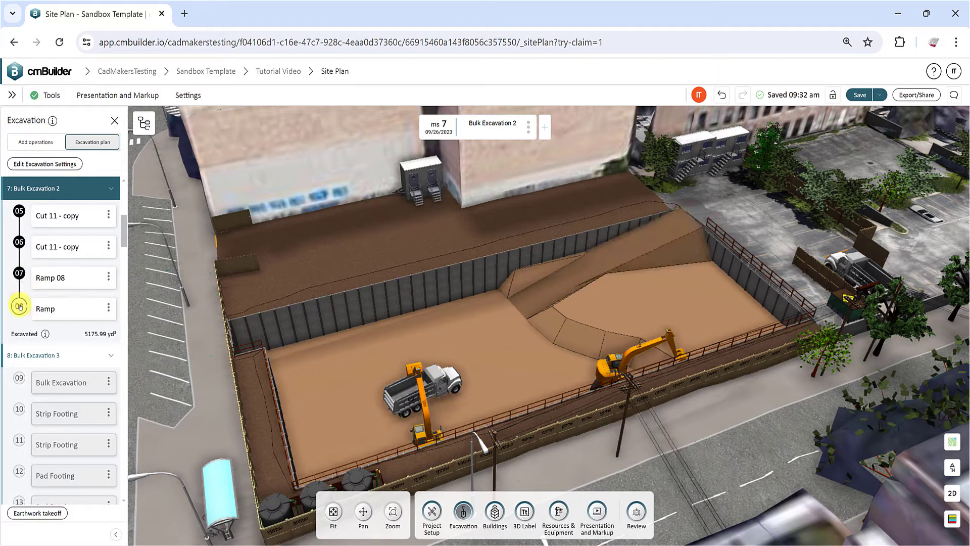
click(108, 215)
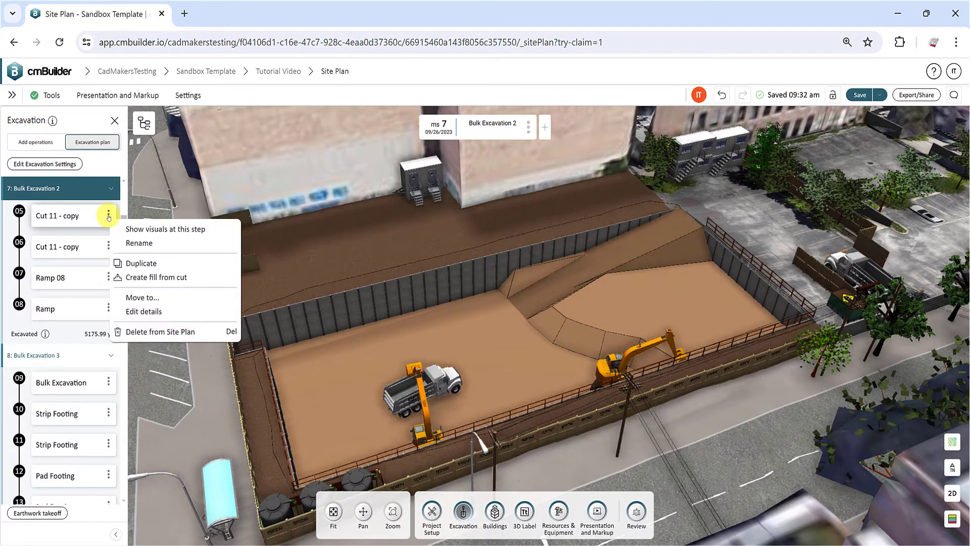
click(187, 244)
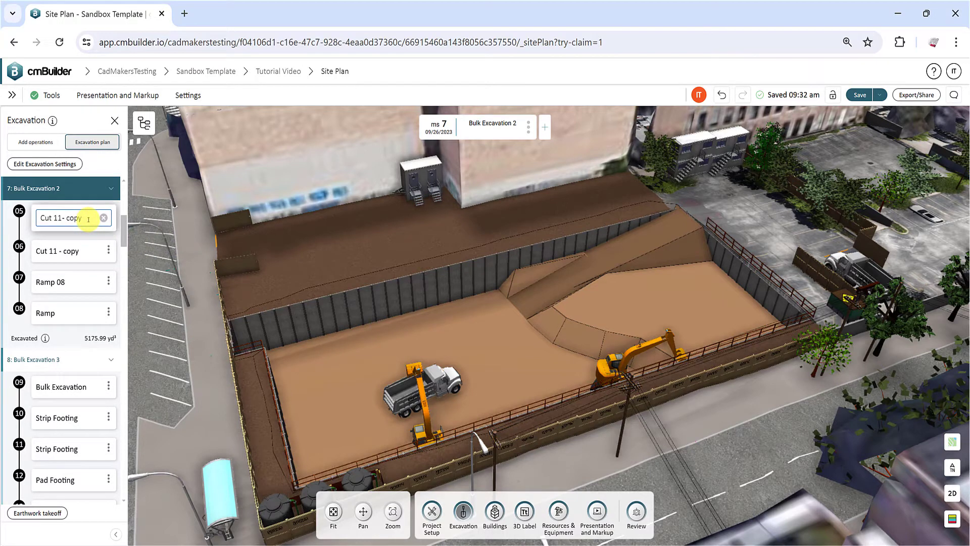
key(Return)
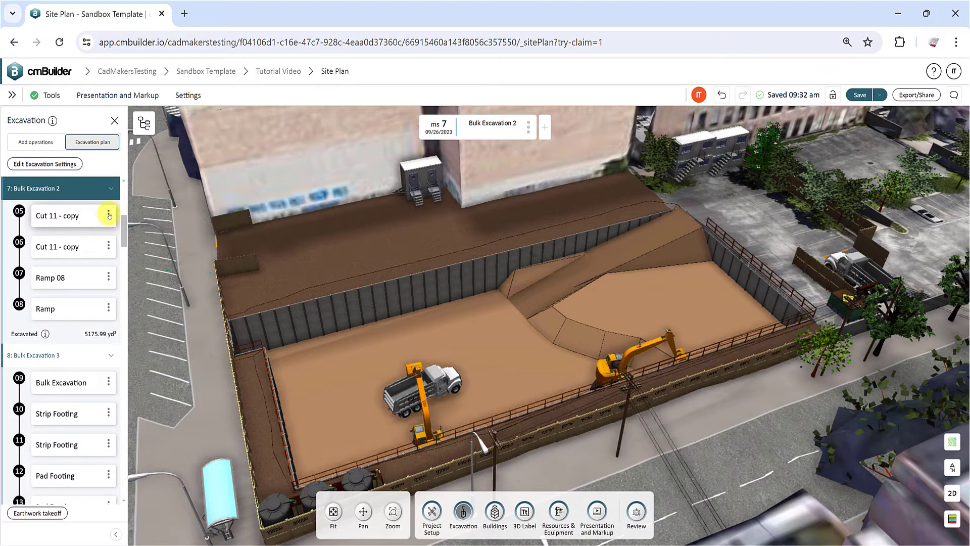
click(108, 215)
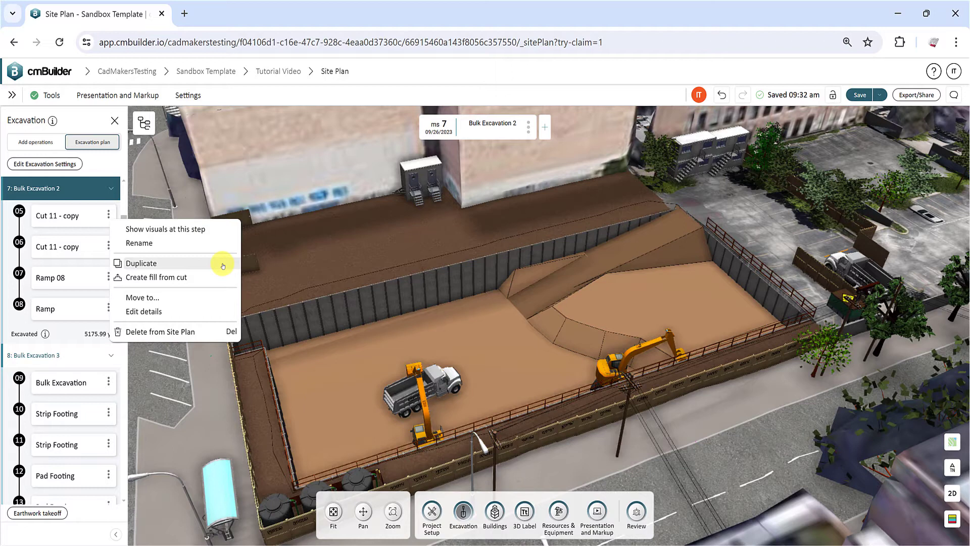
click(218, 297)
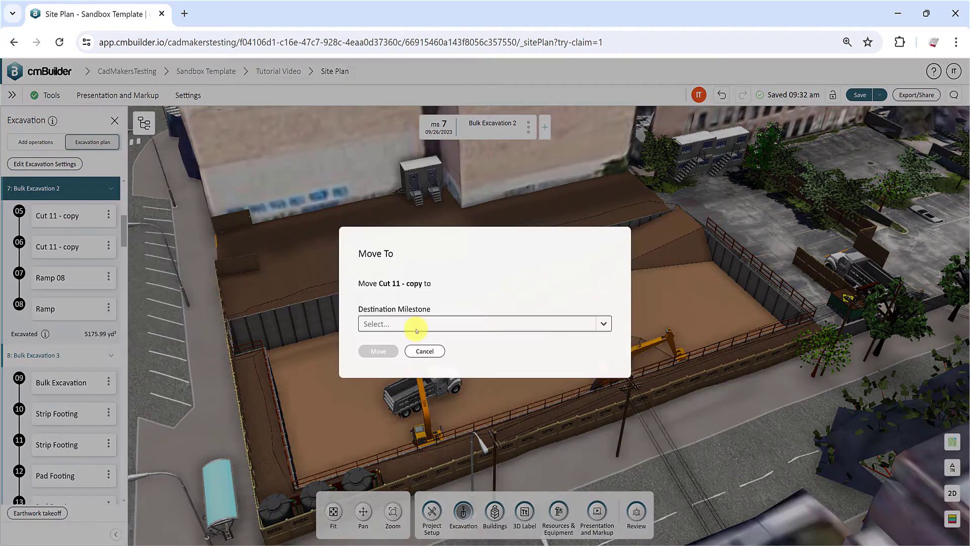
click(603, 322)
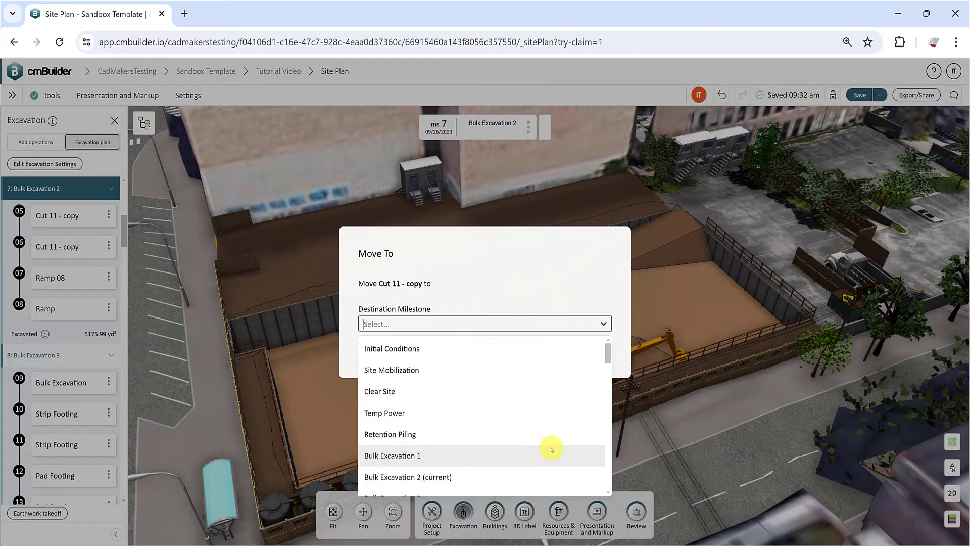
click(542, 323)
click(438, 355)
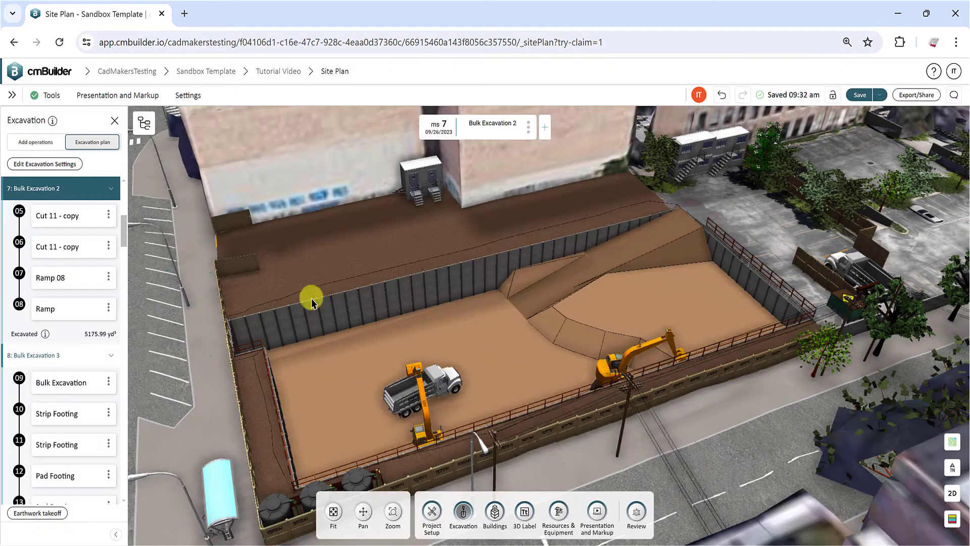
click(108, 215)
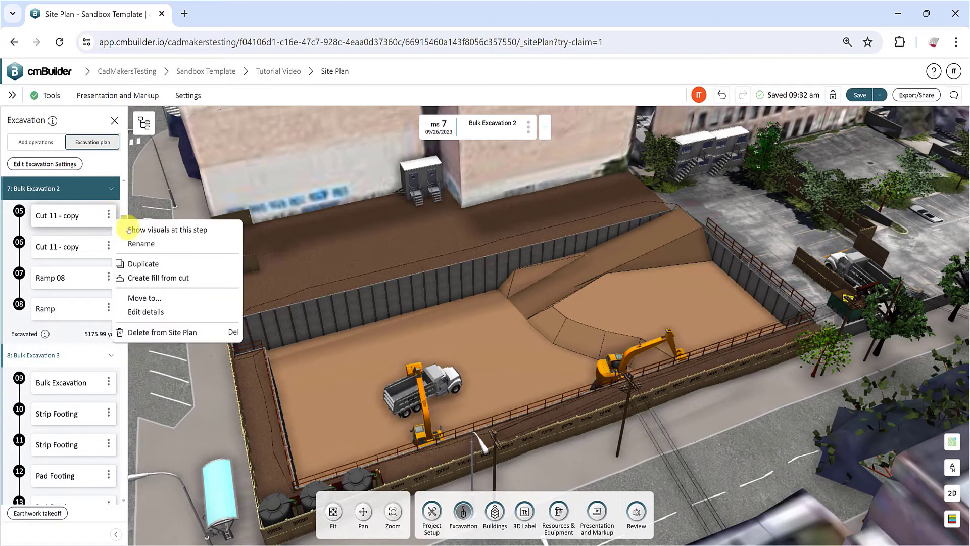
click(175, 310)
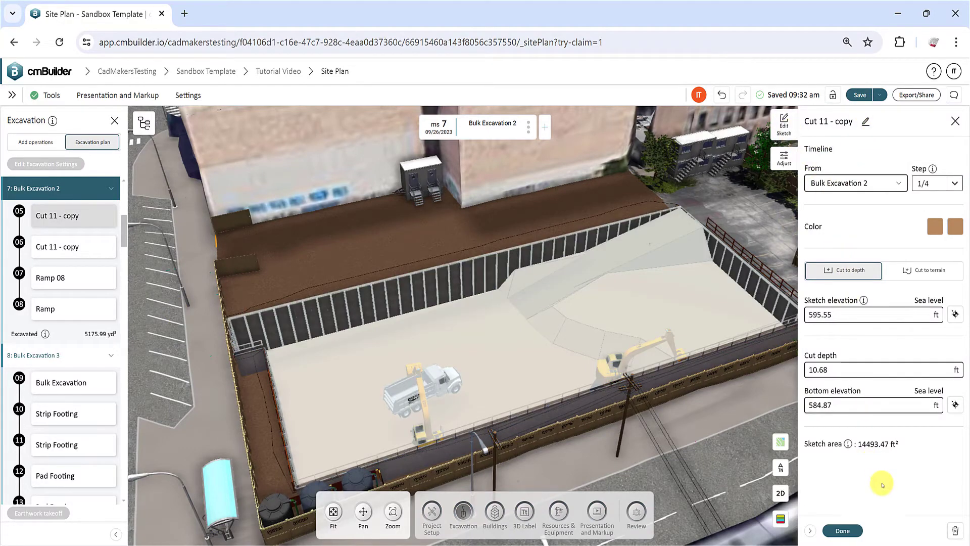
click(853, 531)
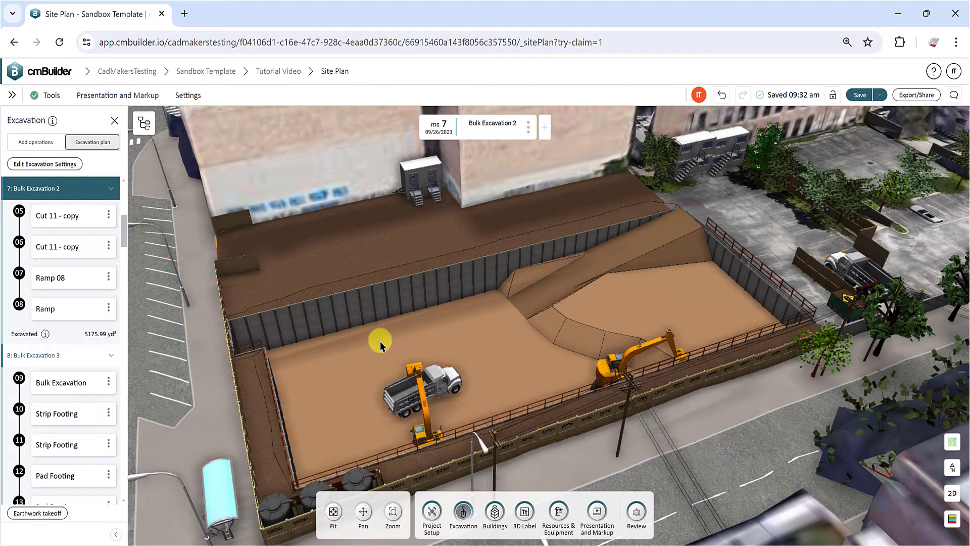
Step: Create Fill 17 from Cut 11 - copy, then delete Fill 17 from the site plan
click(108, 216)
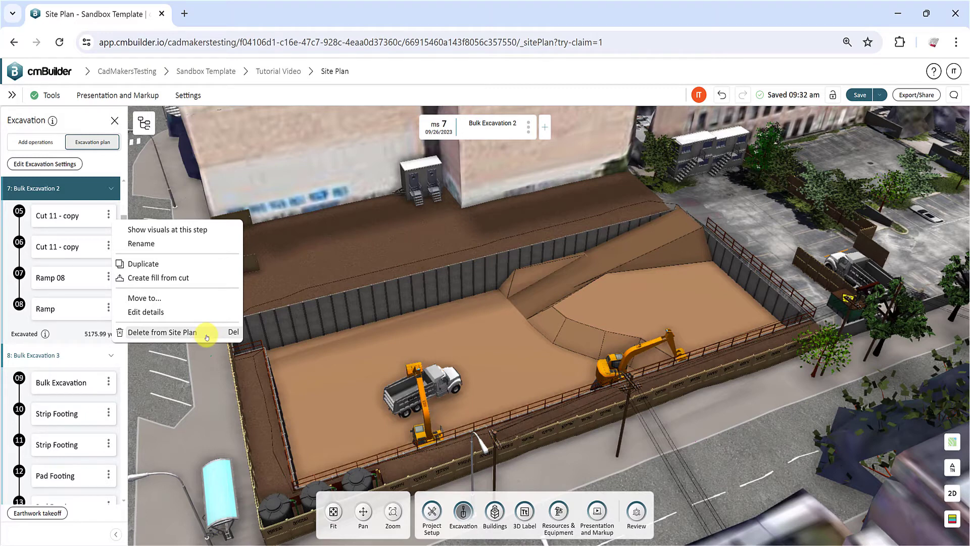
click(213, 282)
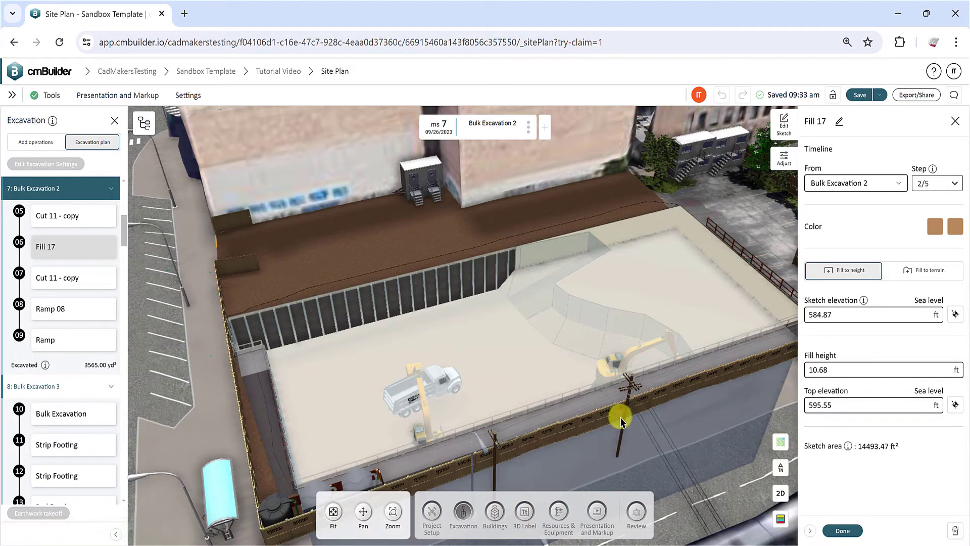
click(842, 531)
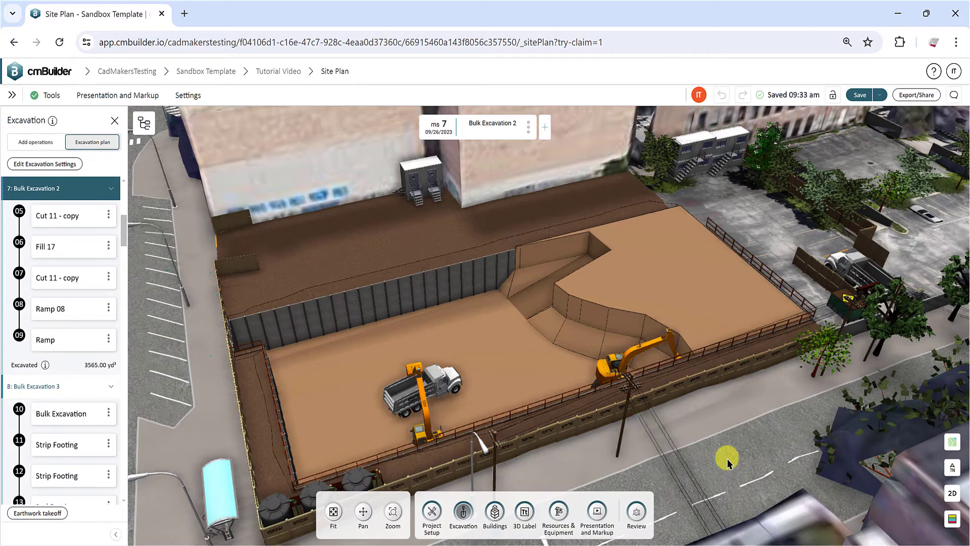
click(108, 246)
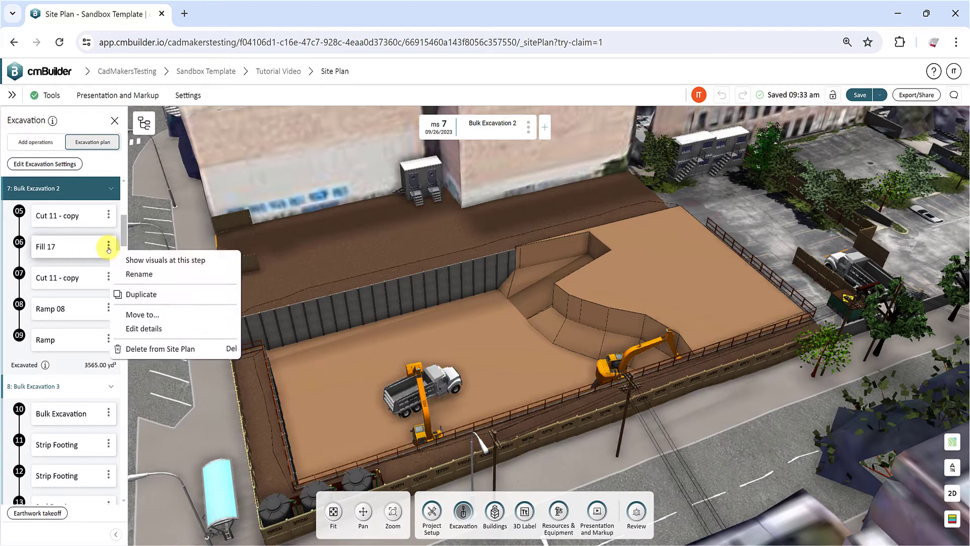
click(215, 349)
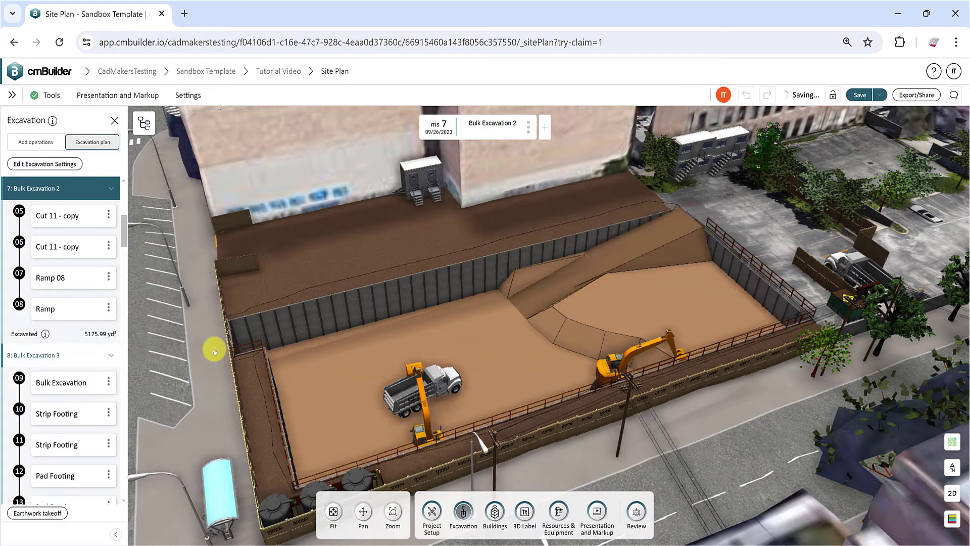
Step: Create a Cut - Ramp step 09 from Ramp, raising the excavated total to 6496.66 yd³
click(109, 307)
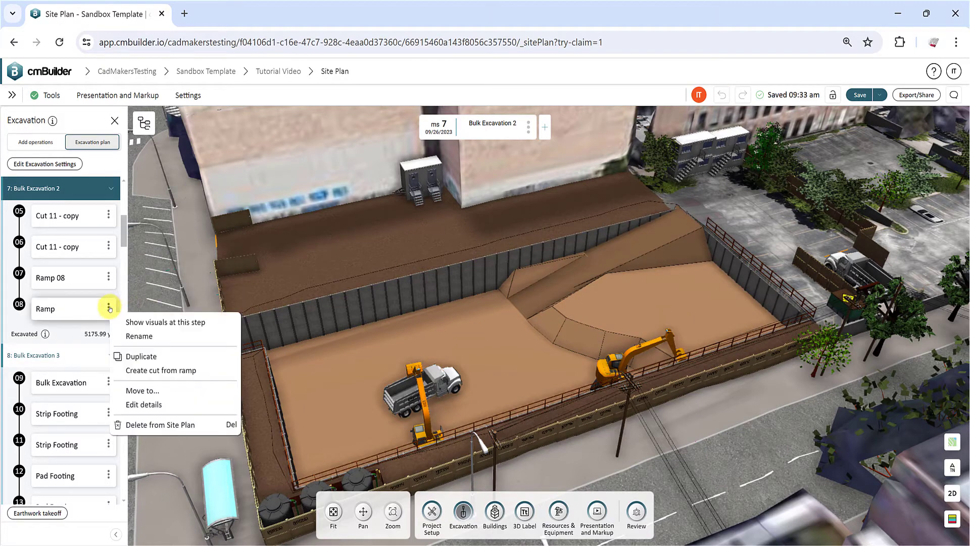
click(220, 372)
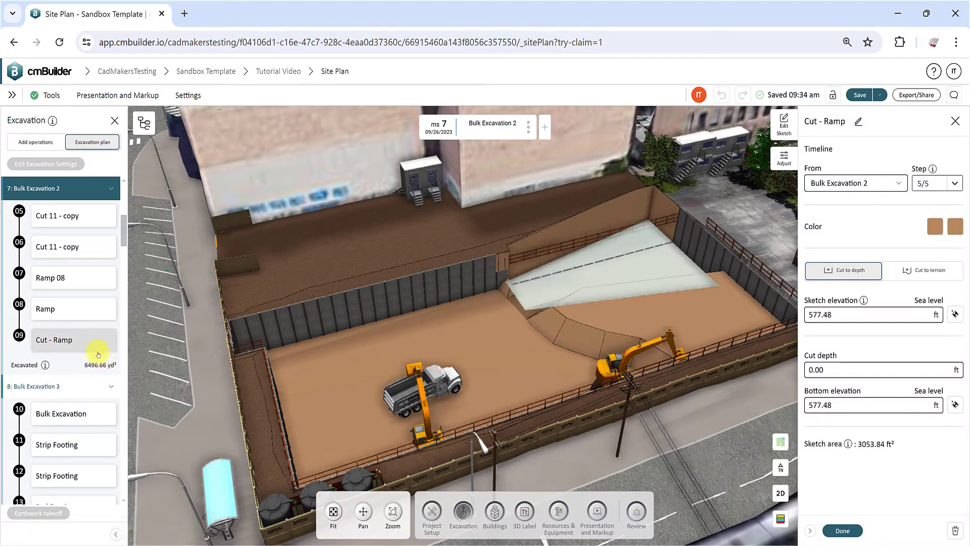
click(839, 530)
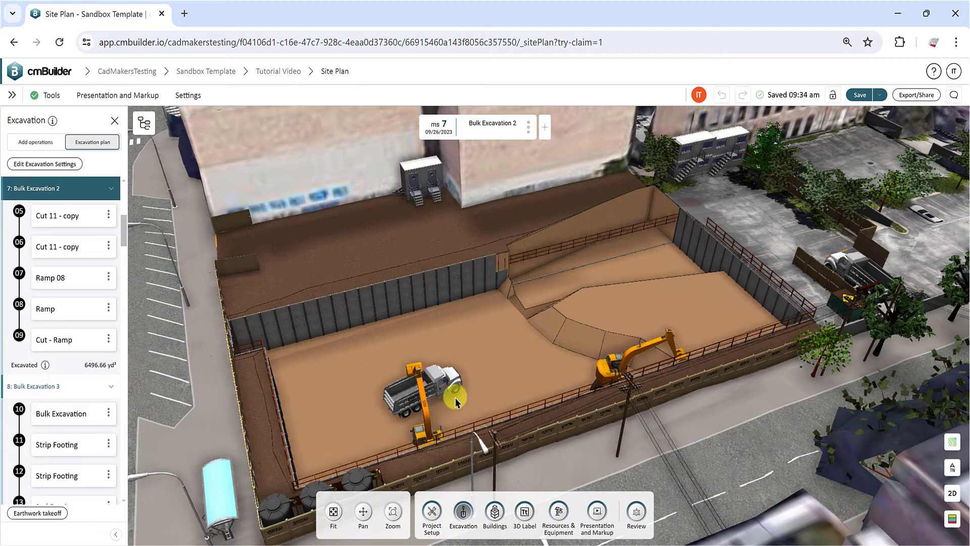
click(108, 338)
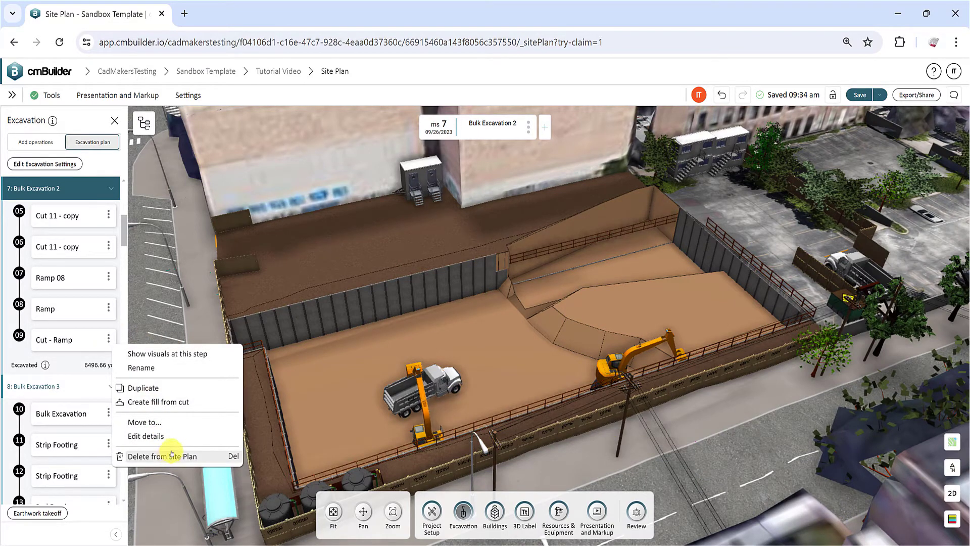
Step: Delete Cut - Ramp, then try a Garden Green excavation colour before reverting to Oak Brown
click(173, 454)
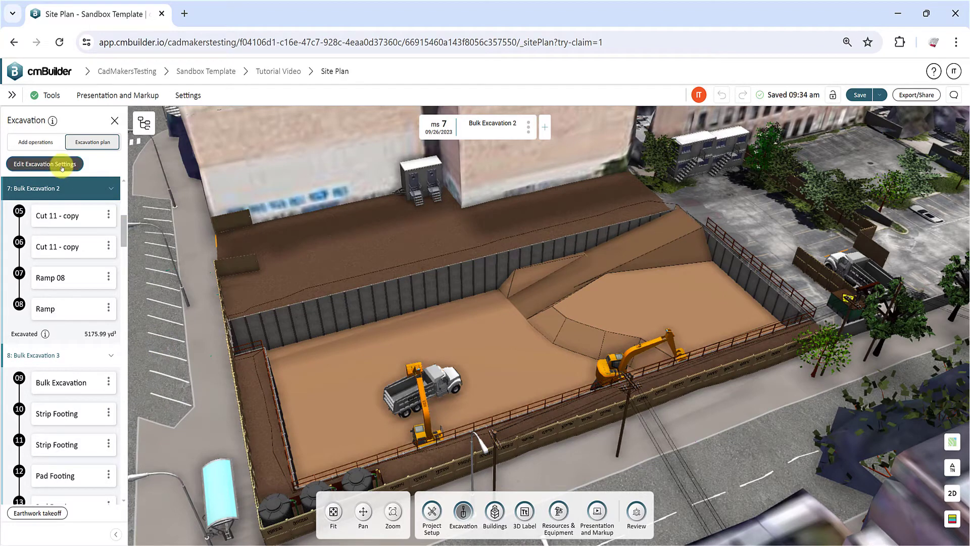
click(62, 168)
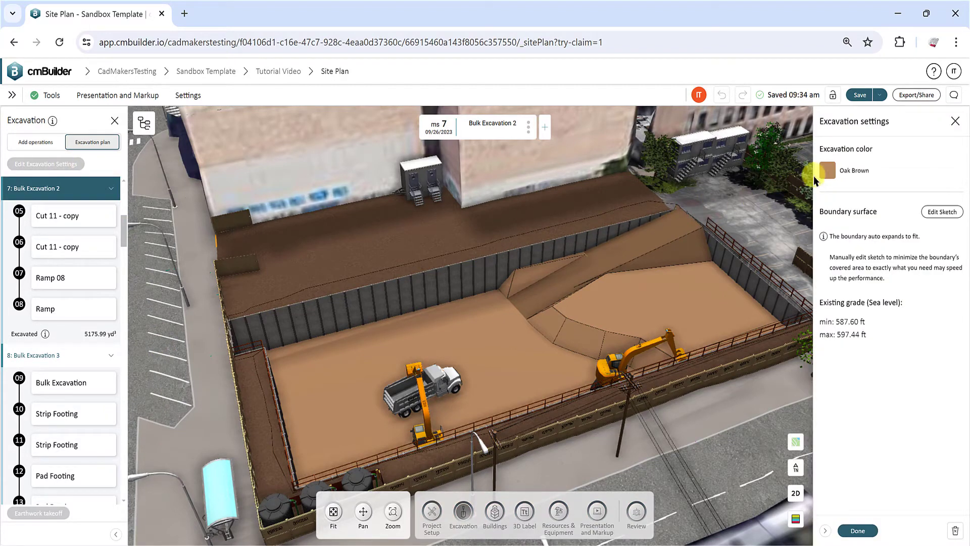
click(829, 171)
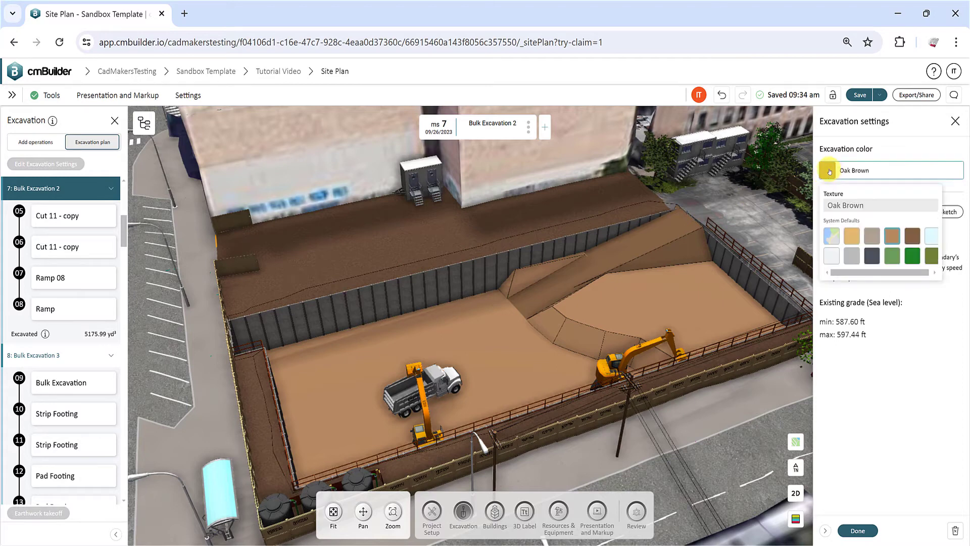
click(913, 258)
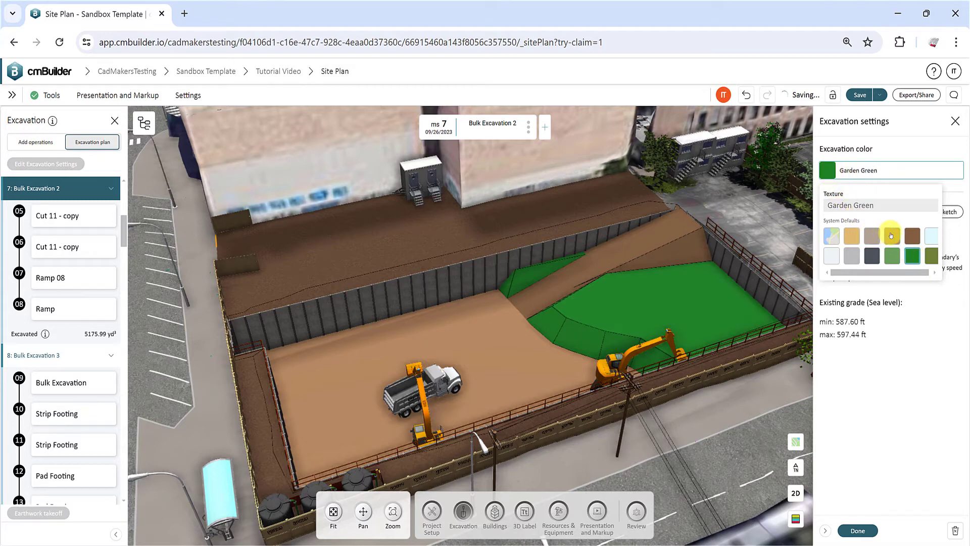
click(891, 235)
click(916, 147)
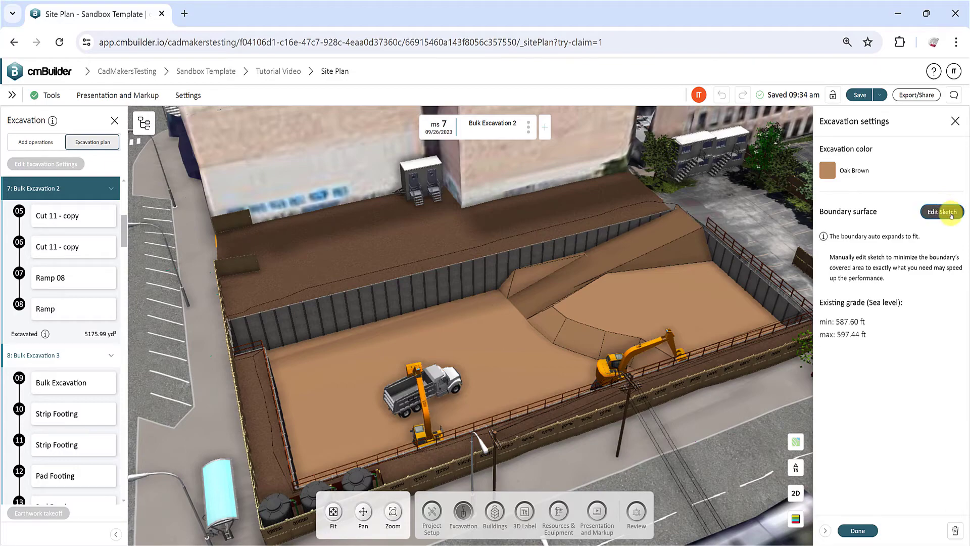
Step: Enter the excavation boundary sketch and drag two polyline vertices with the Move tool
click(950, 214)
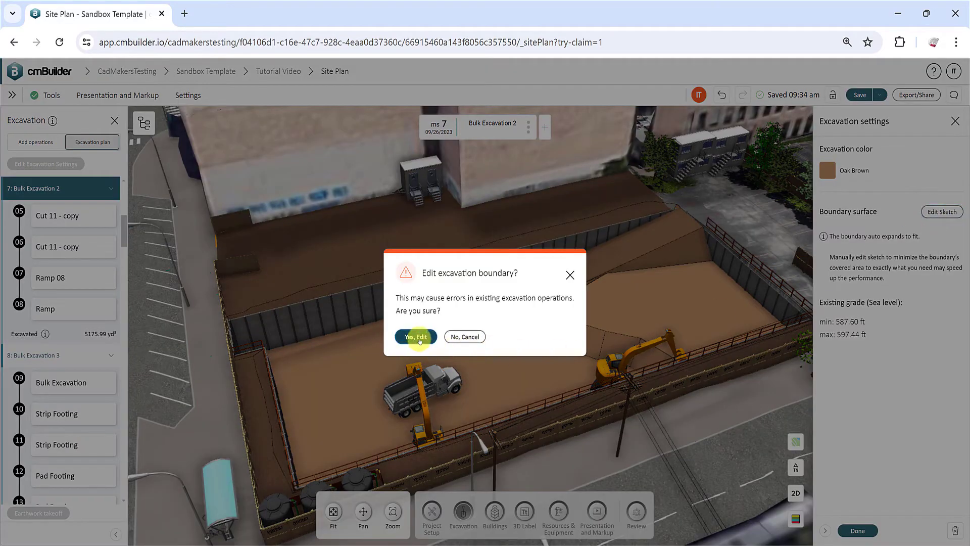
click(417, 337)
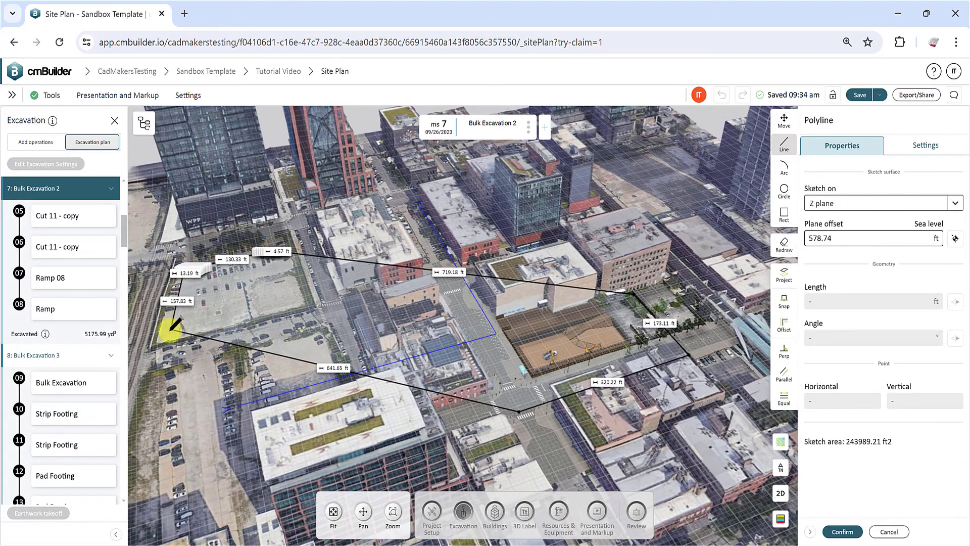
click(784, 122)
click(168, 336)
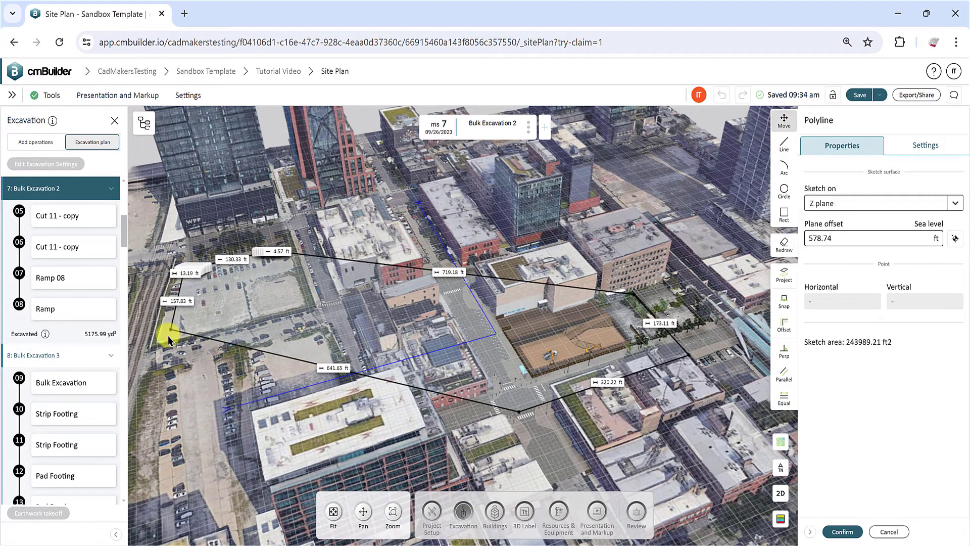
drag(172, 329, 222, 350)
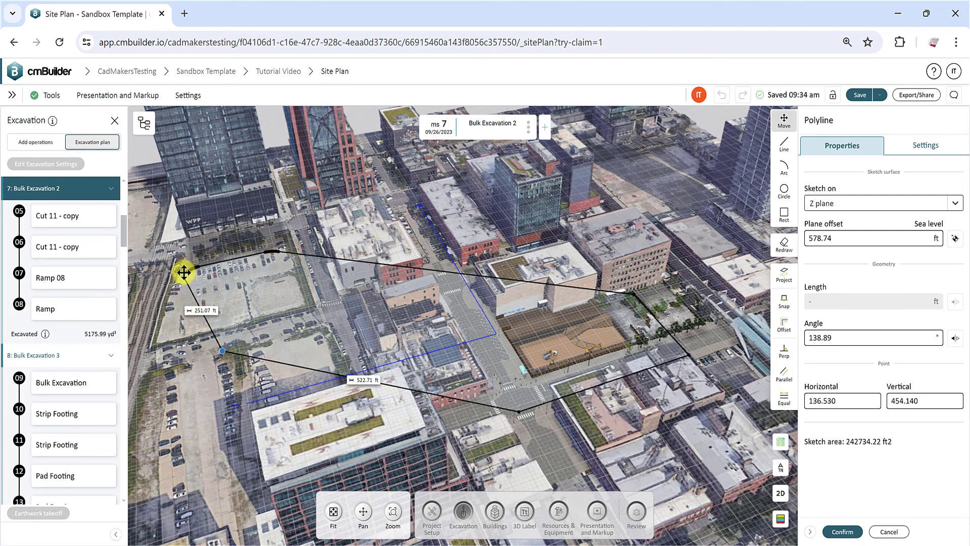
mouse_move(210, 285)
mouse_down()
mouse_move(199, 270)
mouse_move(207, 262)
mouse_move(238, 254)
mouse_move(222, 274)
mouse_move(206, 264)
mouse_move(268, 251)
mouse_move(283, 232)
mouse_up()
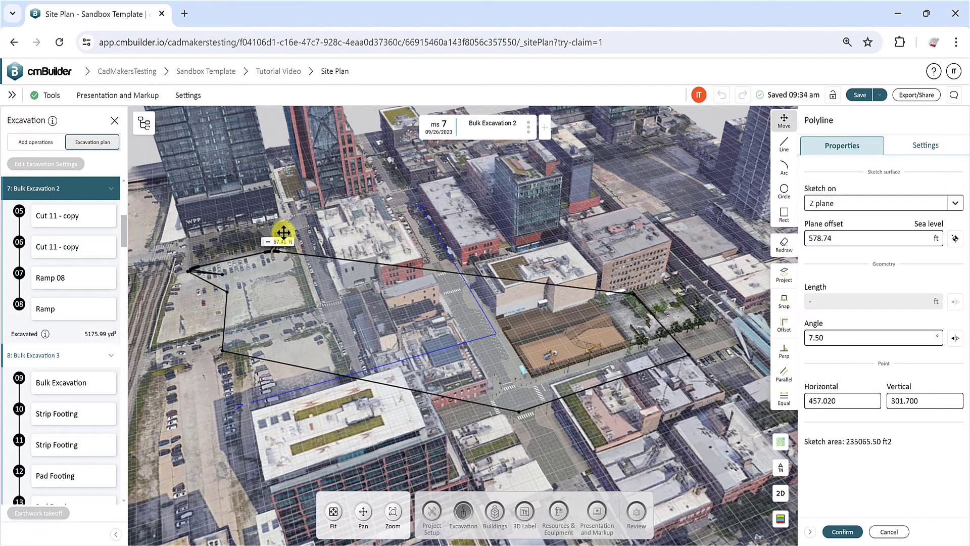
Step: Discard the boundary edits, recentre the pit, and close the excavation settings
click(890, 532)
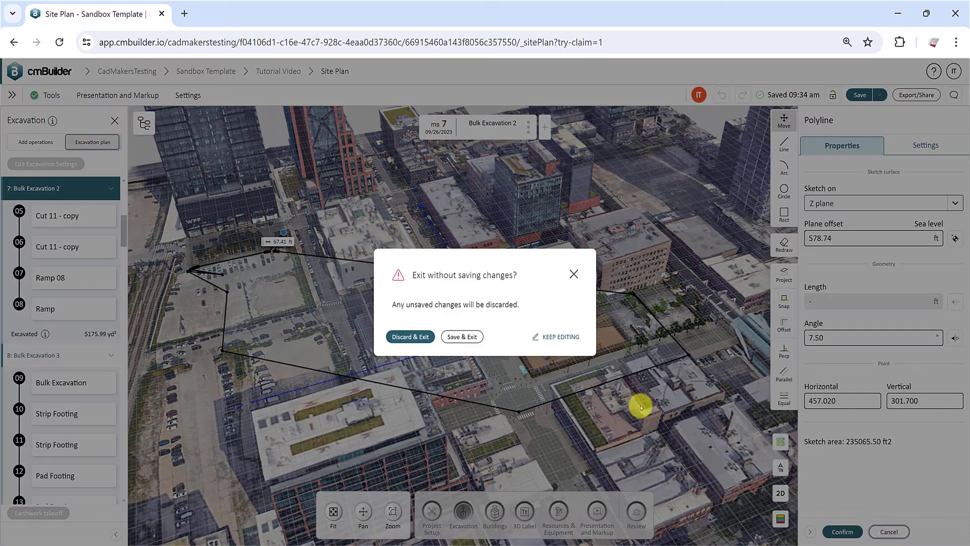
click(424, 339)
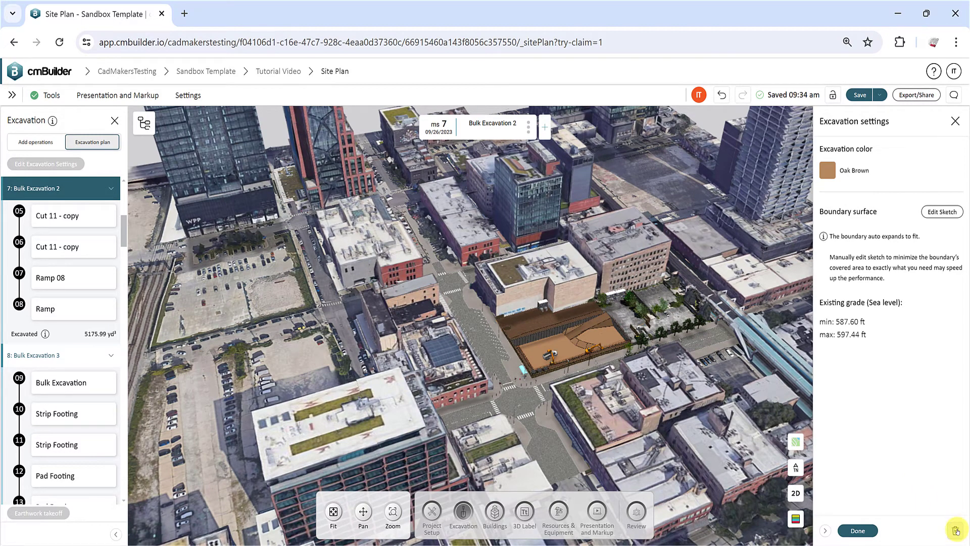
drag(691, 379, 497, 348)
scroll(498, 347, down, 5)
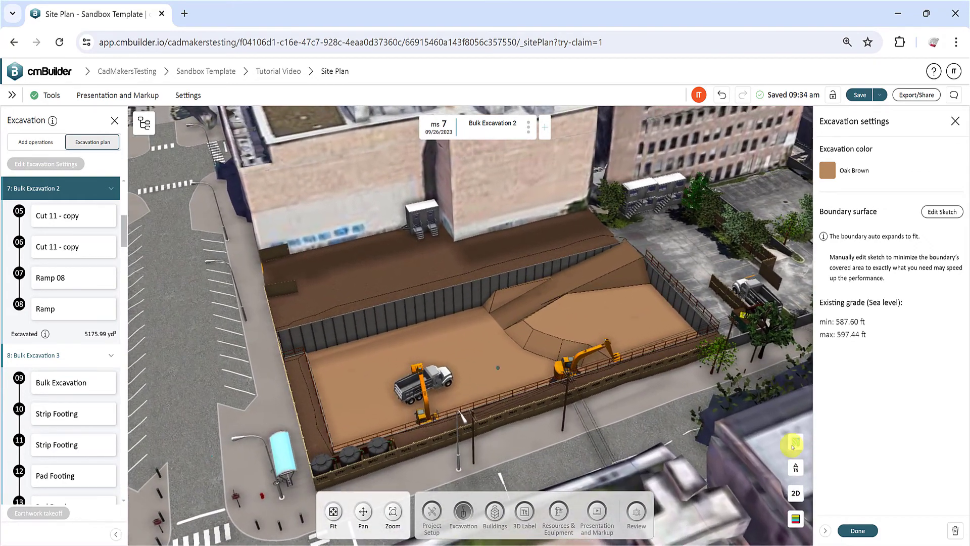
click(863, 531)
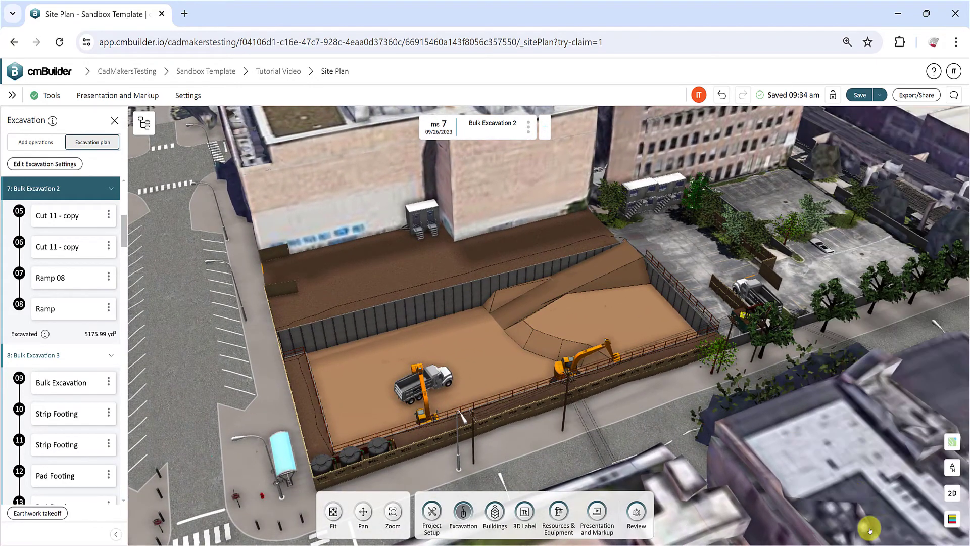
Step: Review the Earthwork takeoff overview, Swell Factor and per-element Detailed breakdown
click(61, 518)
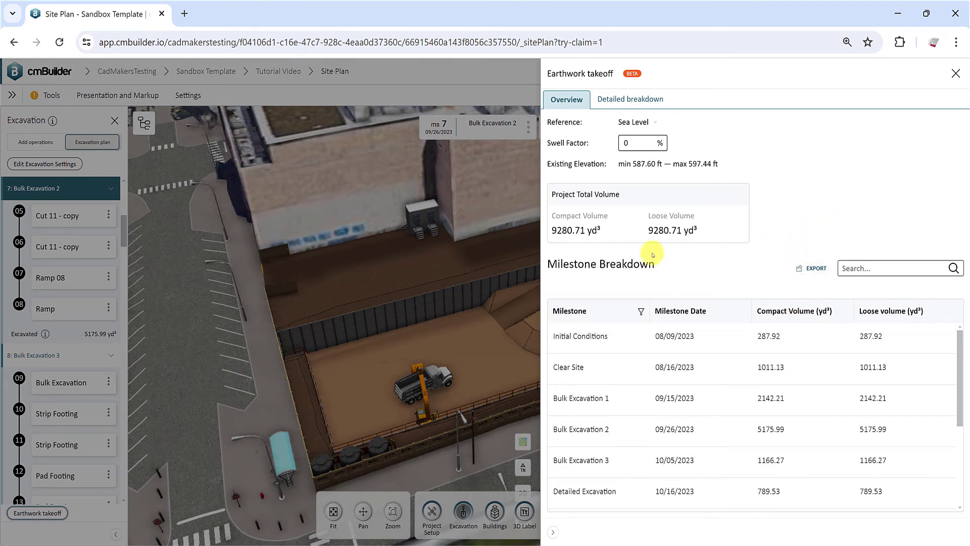
click(636, 143)
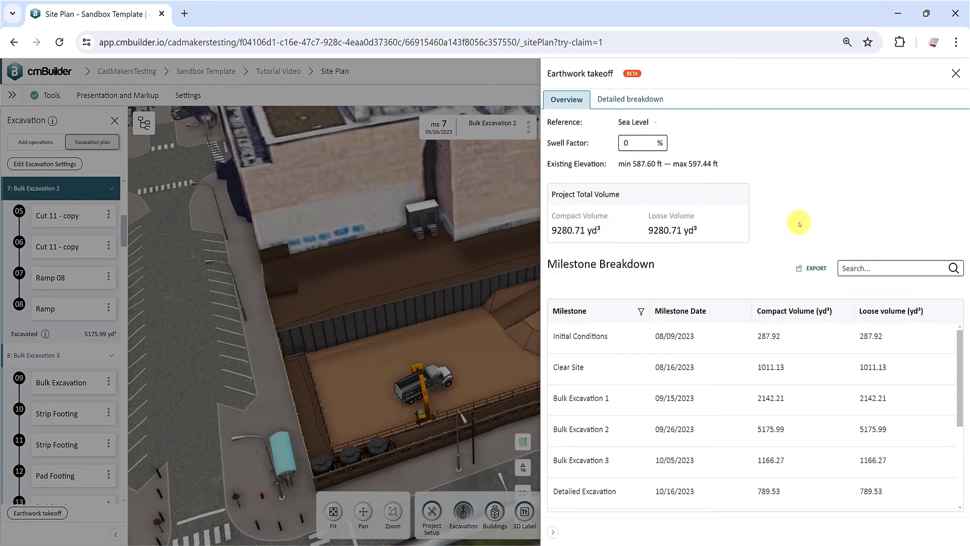
click(659, 102)
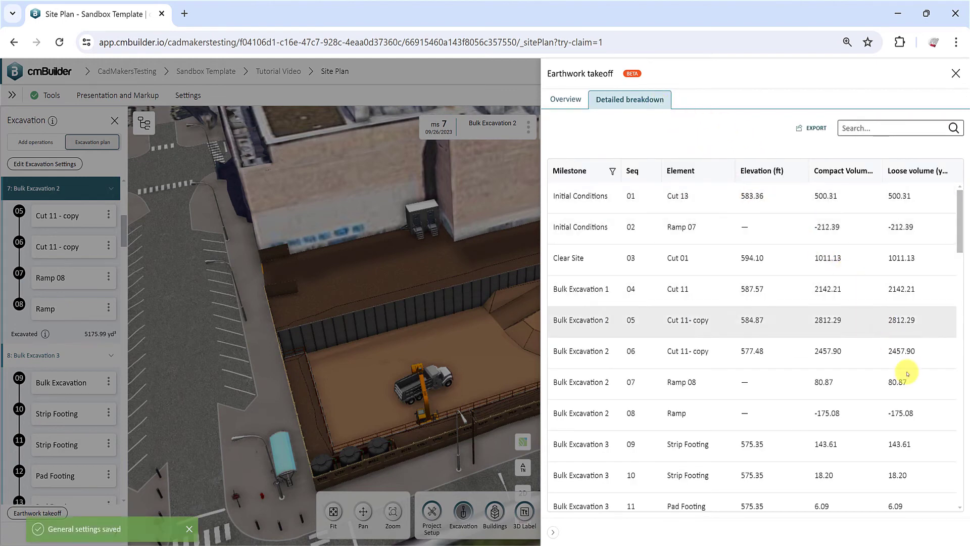
scroll(929, 466, down, 3)
scroll(859, 284, up, 3)
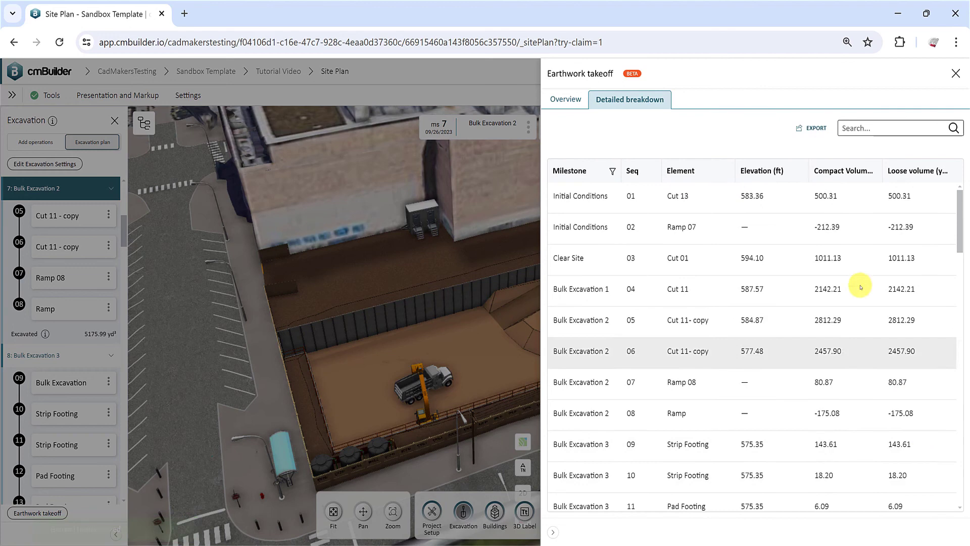
Step: Resize the Elevation and Element columns, return to Overview, close the report, and advance milestones
drag(805, 167, 808, 168)
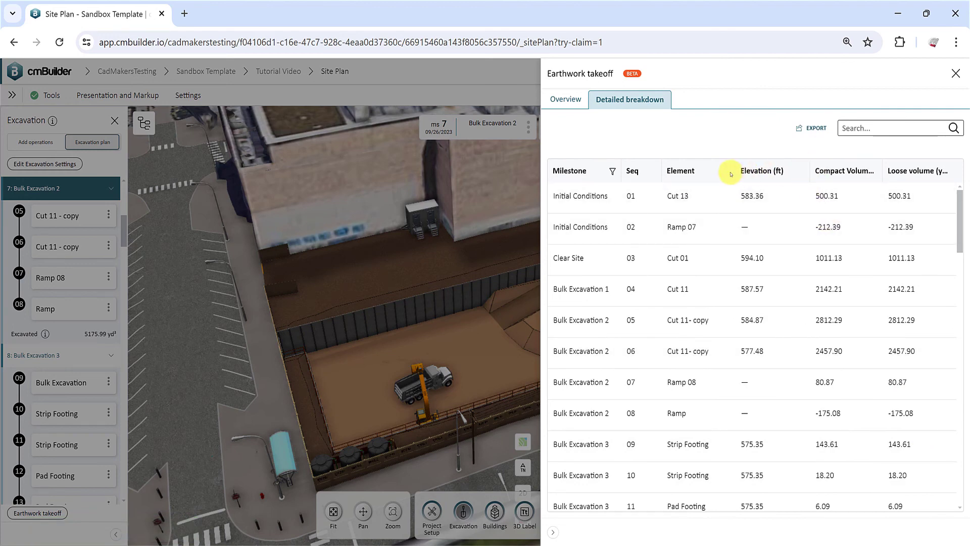
drag(730, 170, 726, 171)
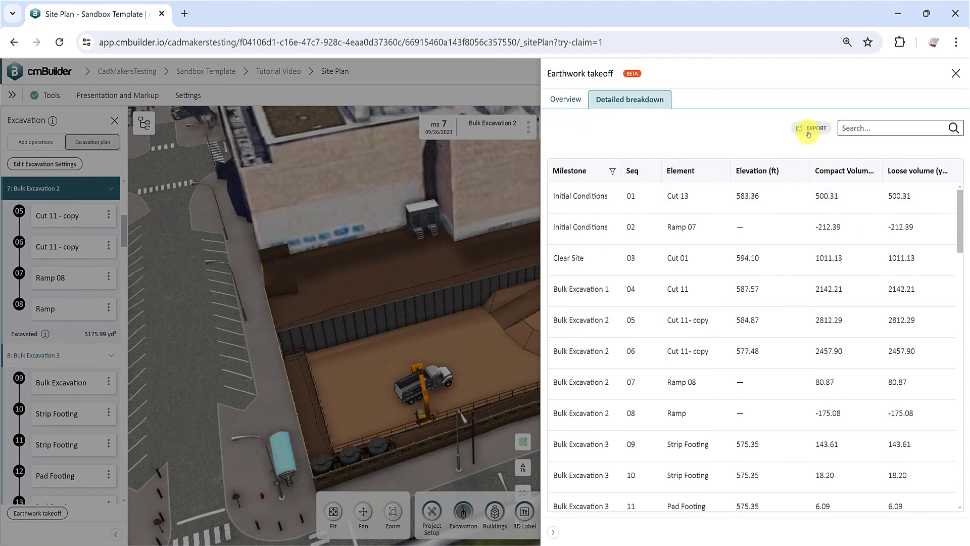
click(581, 101)
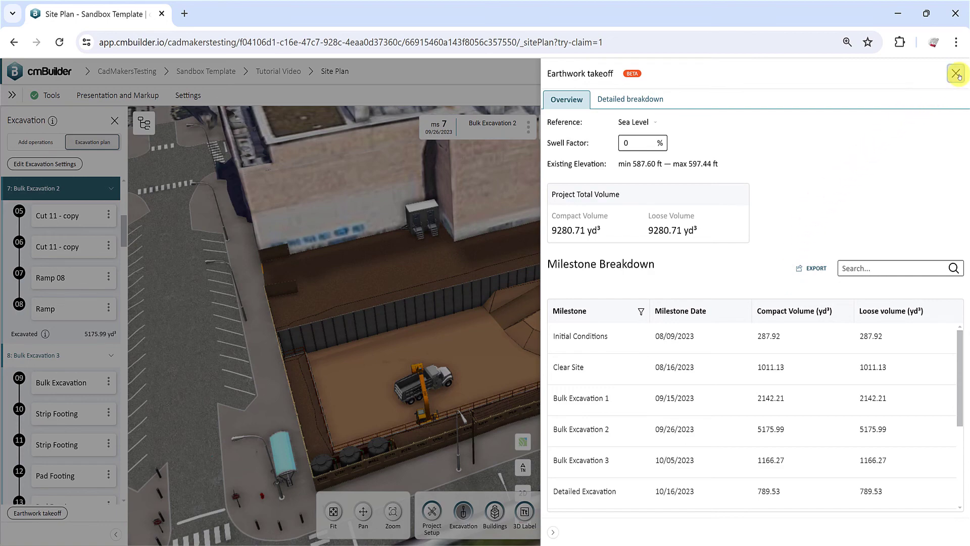
click(956, 74)
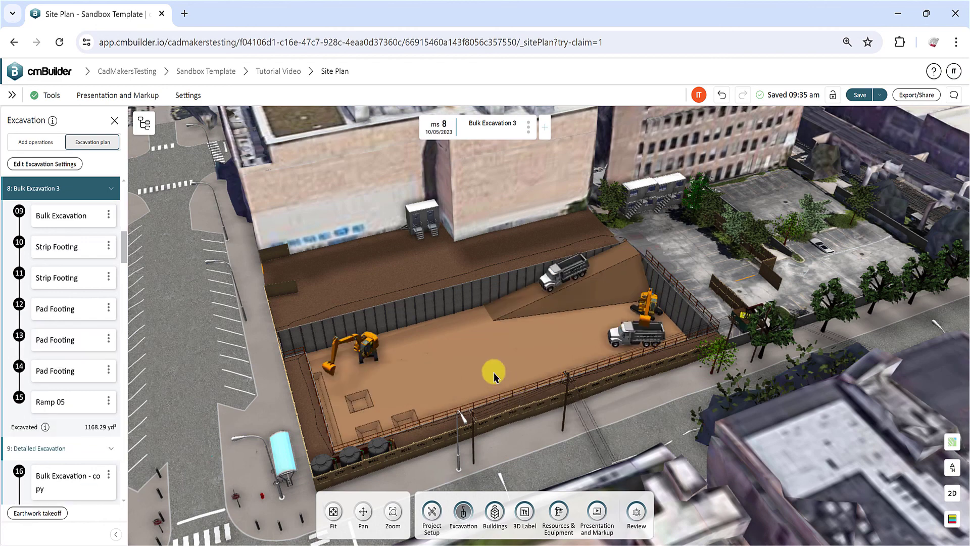
click(493, 372)
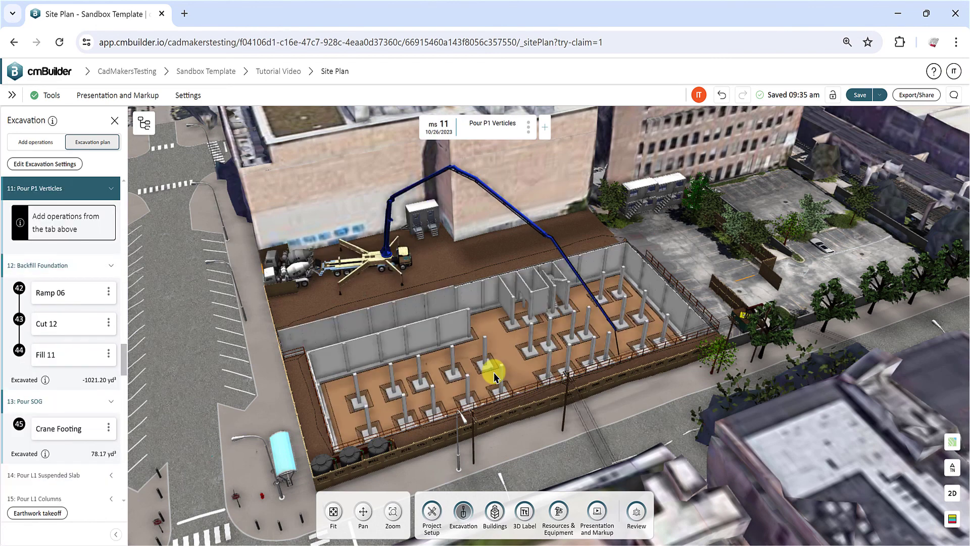